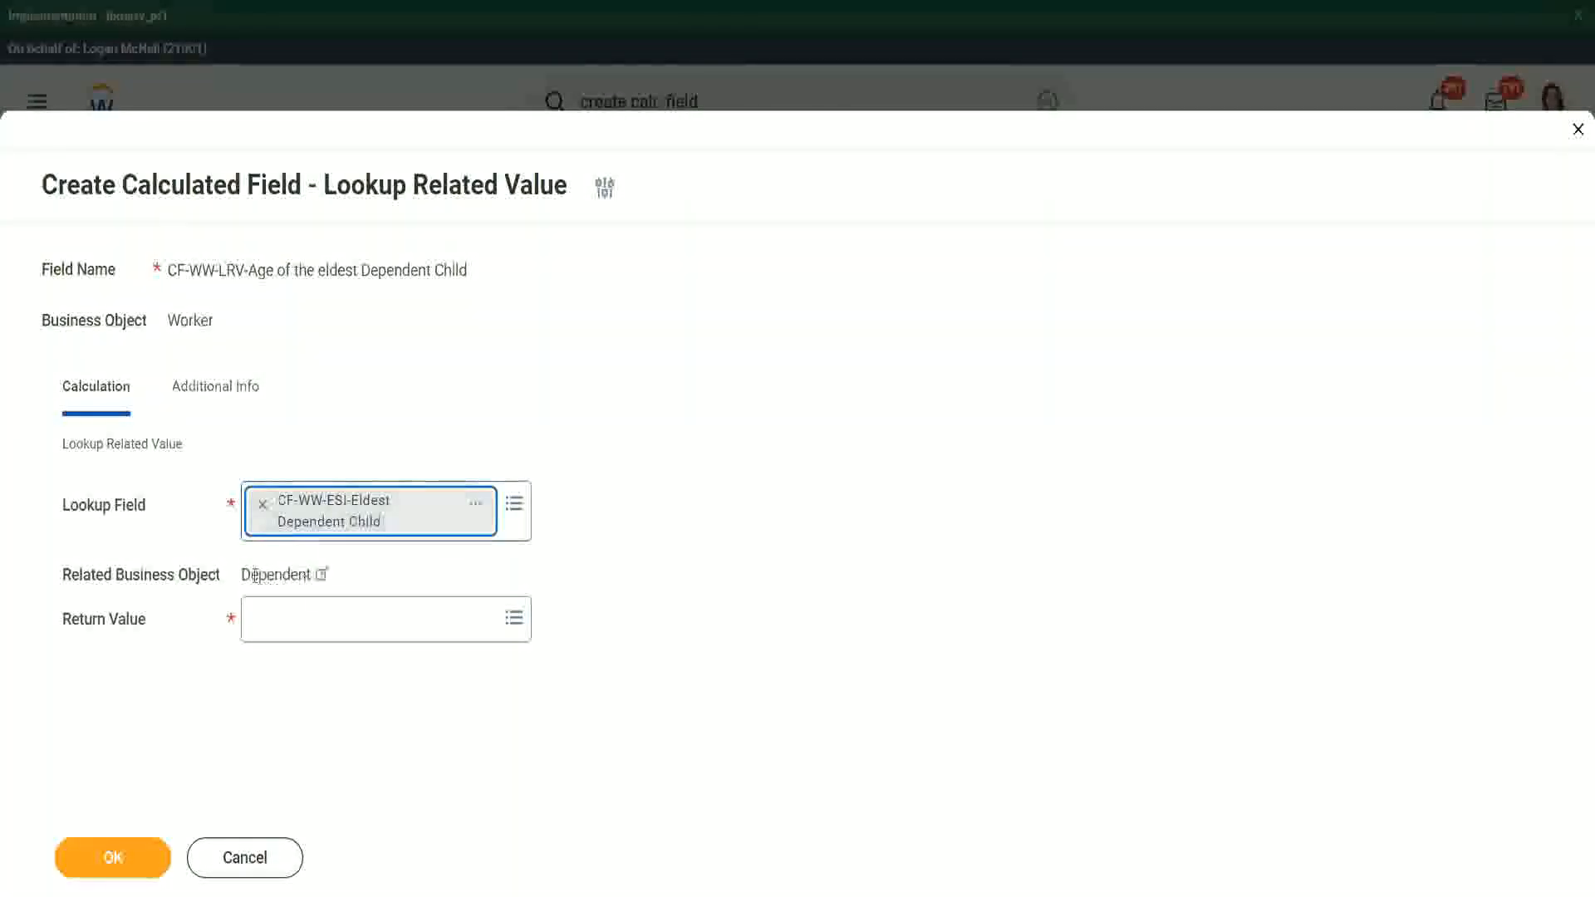
# - Review the definition of the lookup field CF-WW-ESI-Eldest Dependent Child and its related business object
pyautogui.moveTo(242, 575); pyautogui.dragTo(323, 572)
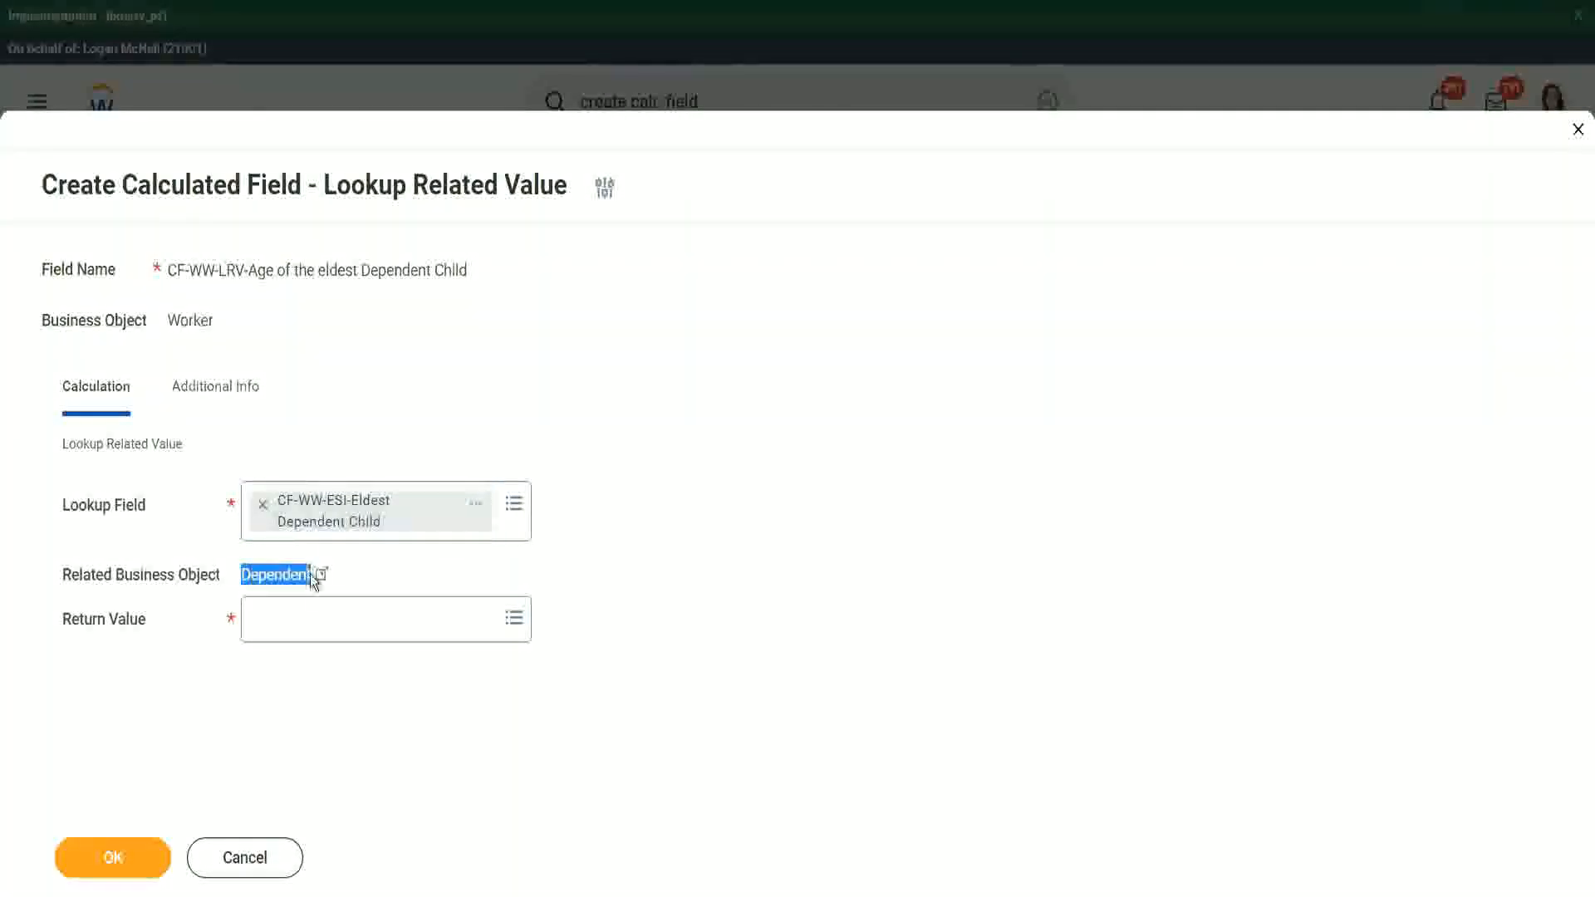
pyautogui.click(476, 508)
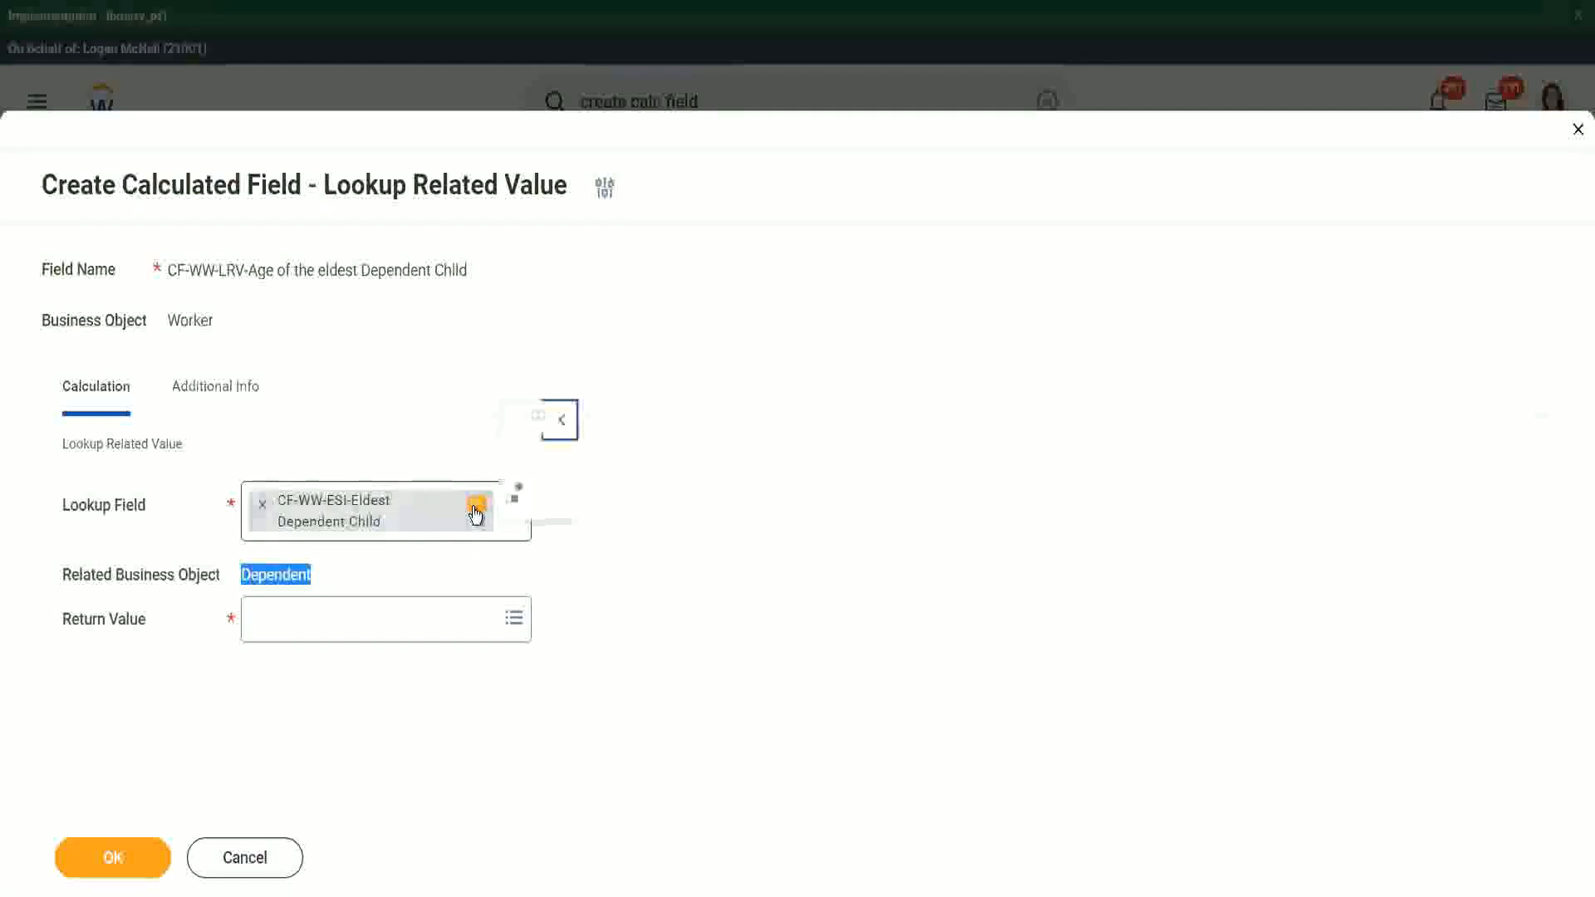
pyautogui.click(625, 418)
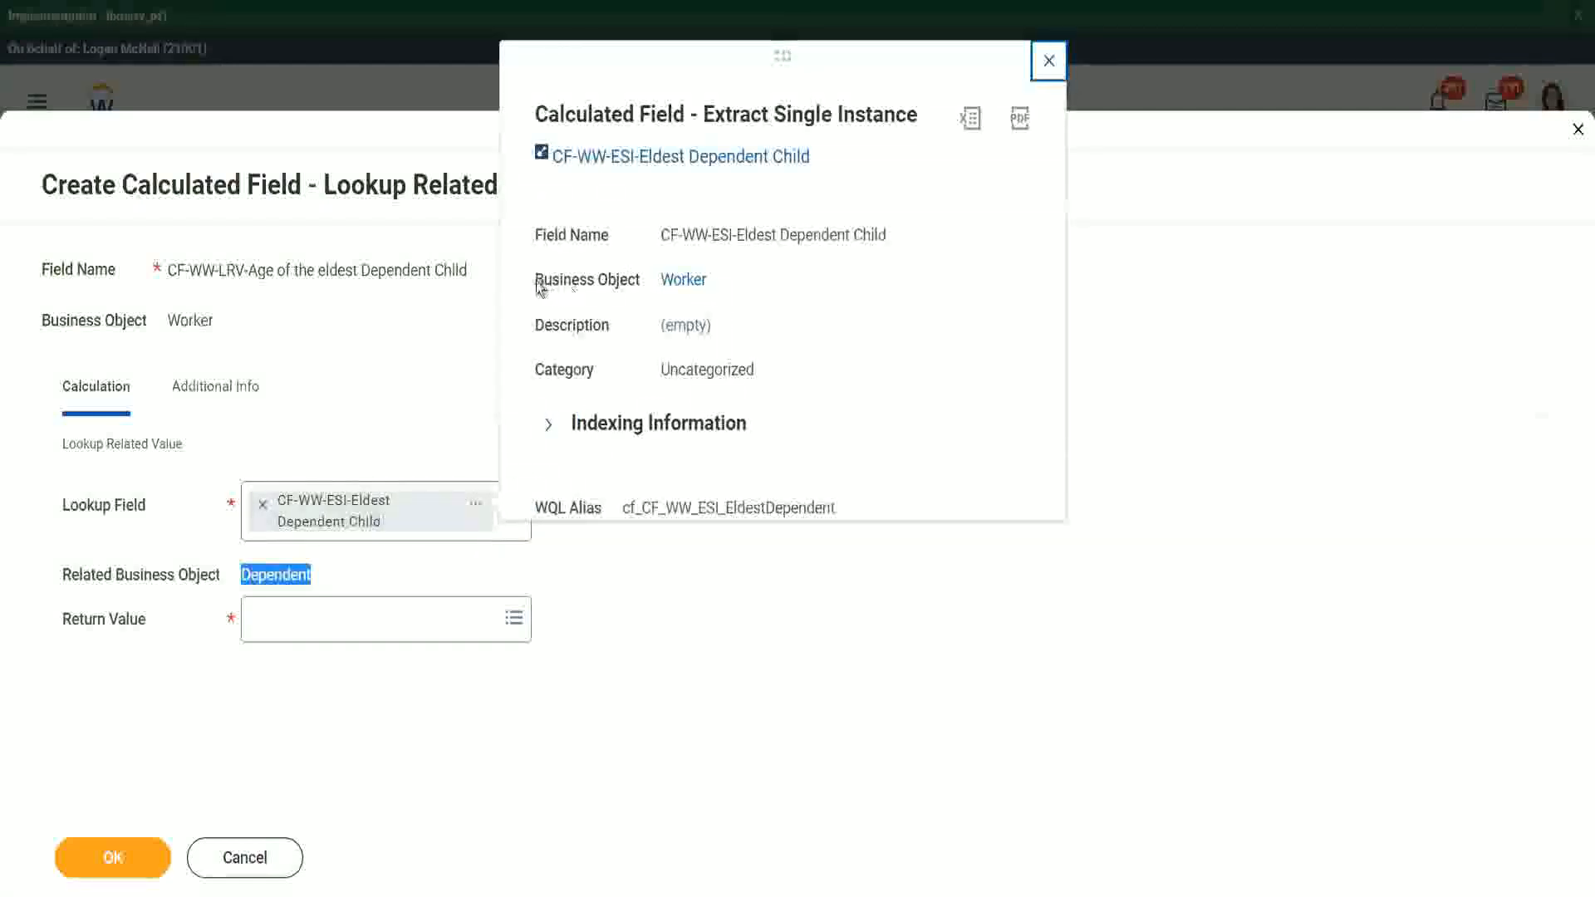
pyautogui.moveTo(533, 280); pyautogui.dragTo(696, 301)
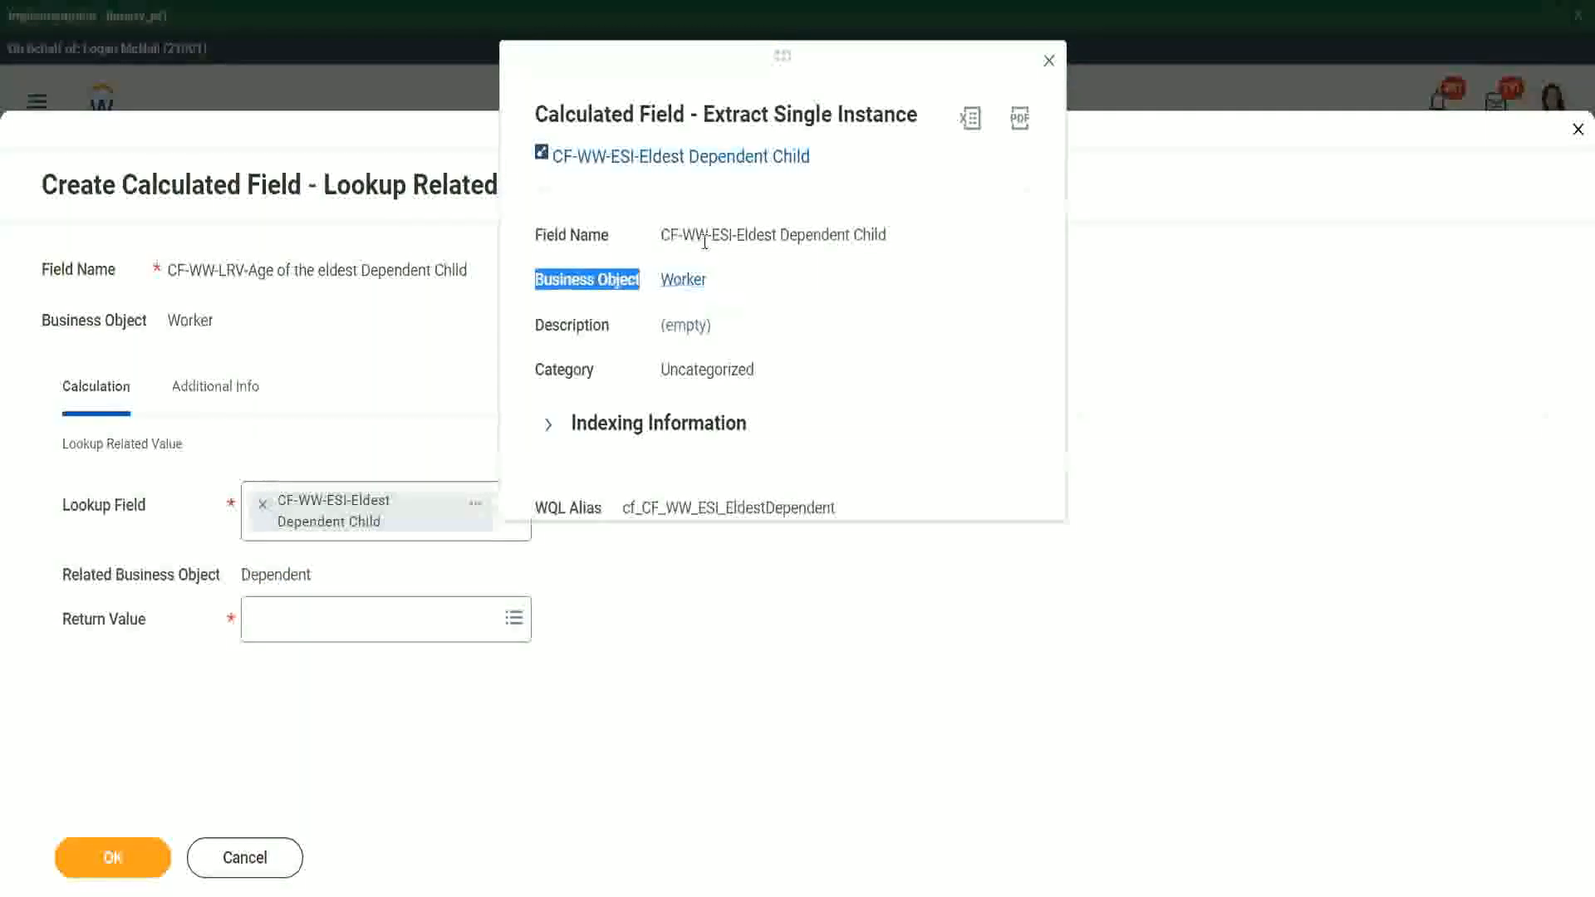
pyautogui.moveTo(720, 236); pyautogui.dragTo(765, 236)
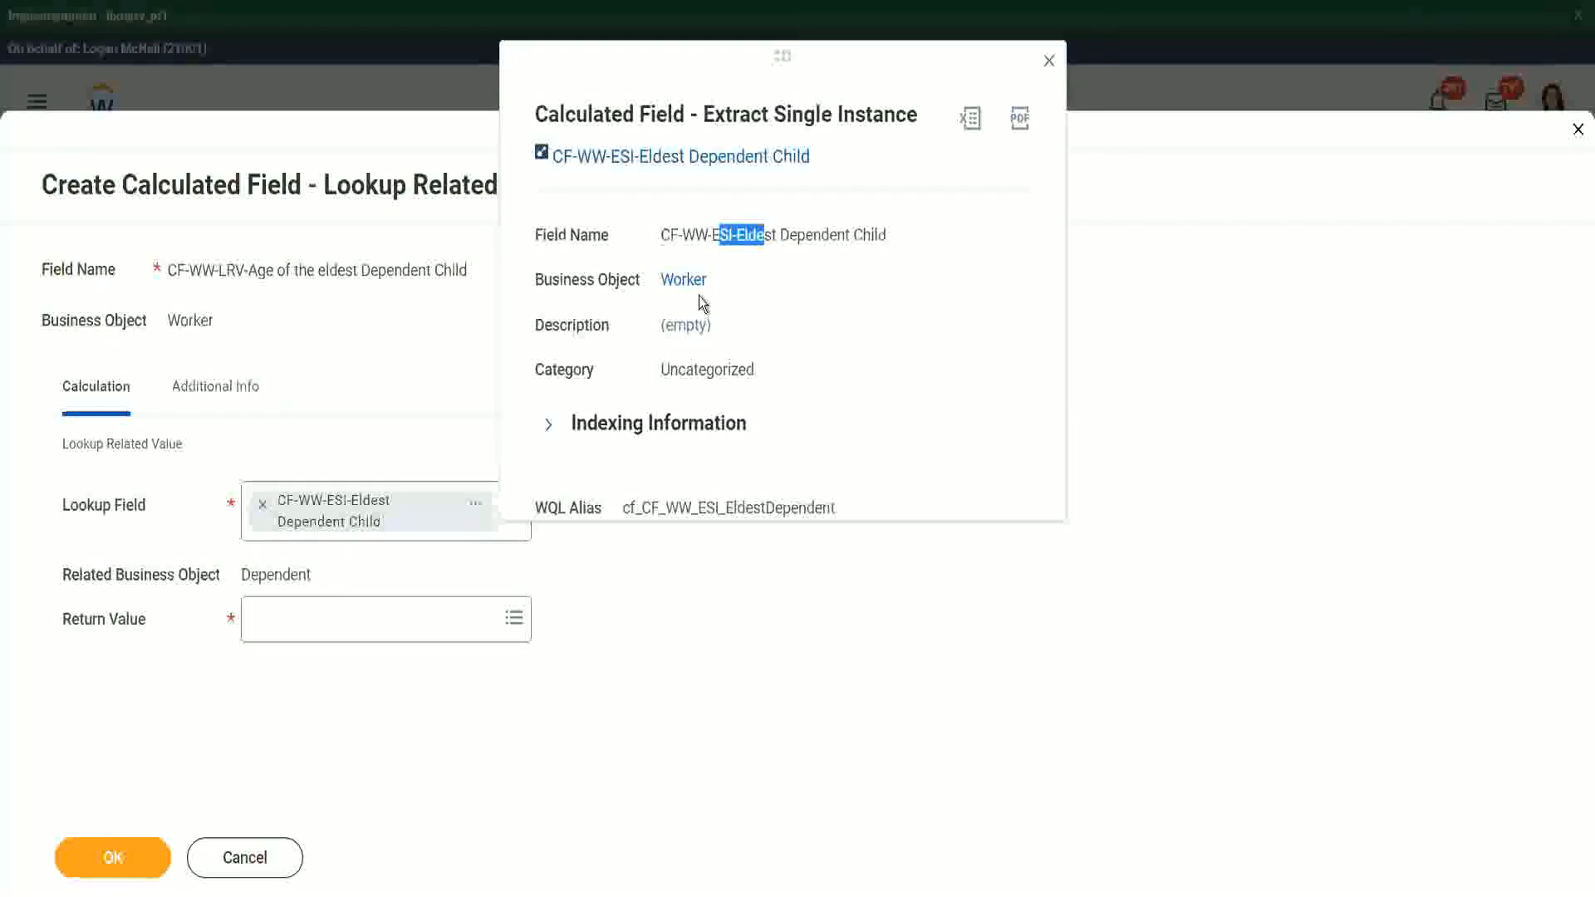
pyautogui.click(1049, 60)
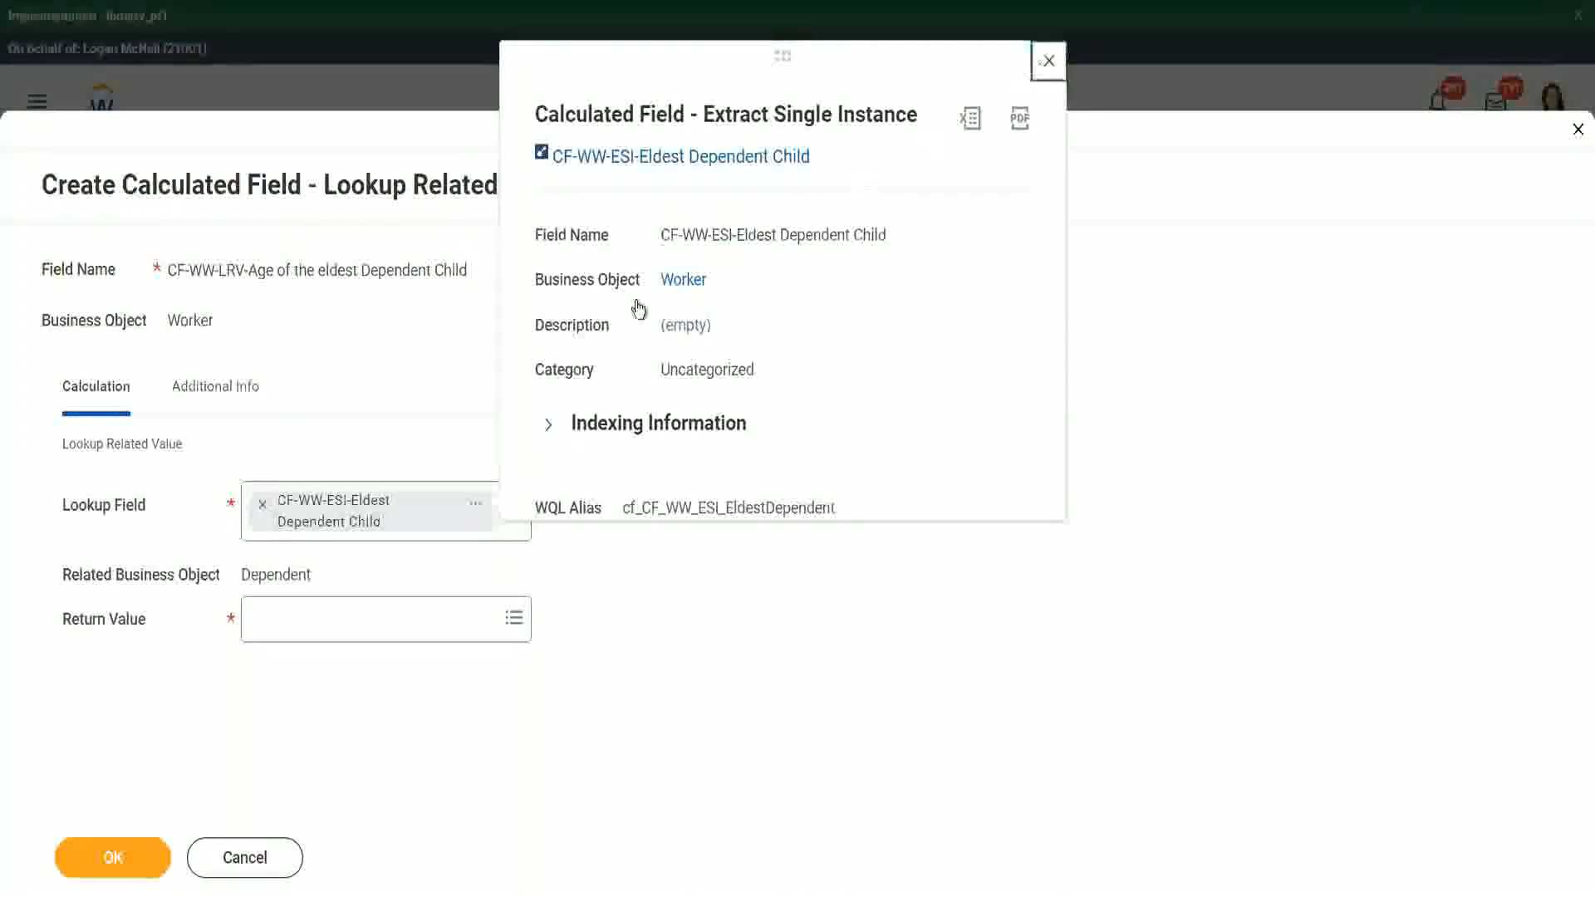
pyautogui.moveTo(241, 573); pyautogui.dragTo(313, 575)
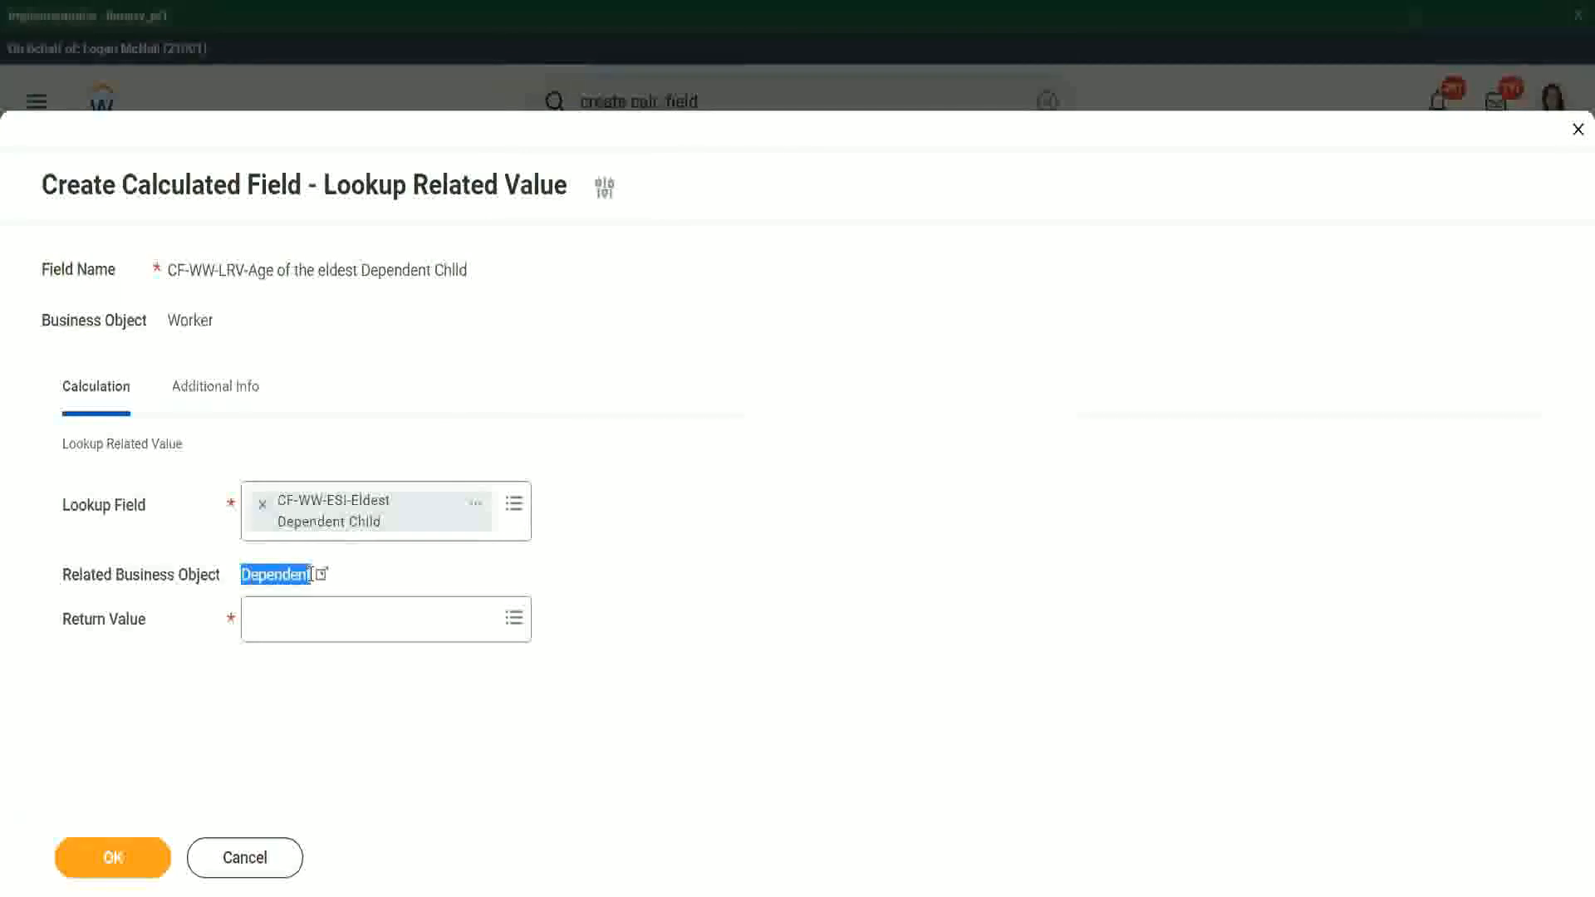
# - Set the Return Value to Age, check that field's description, and save the Lookup Related Value calculated field
pyautogui.click(282, 625)
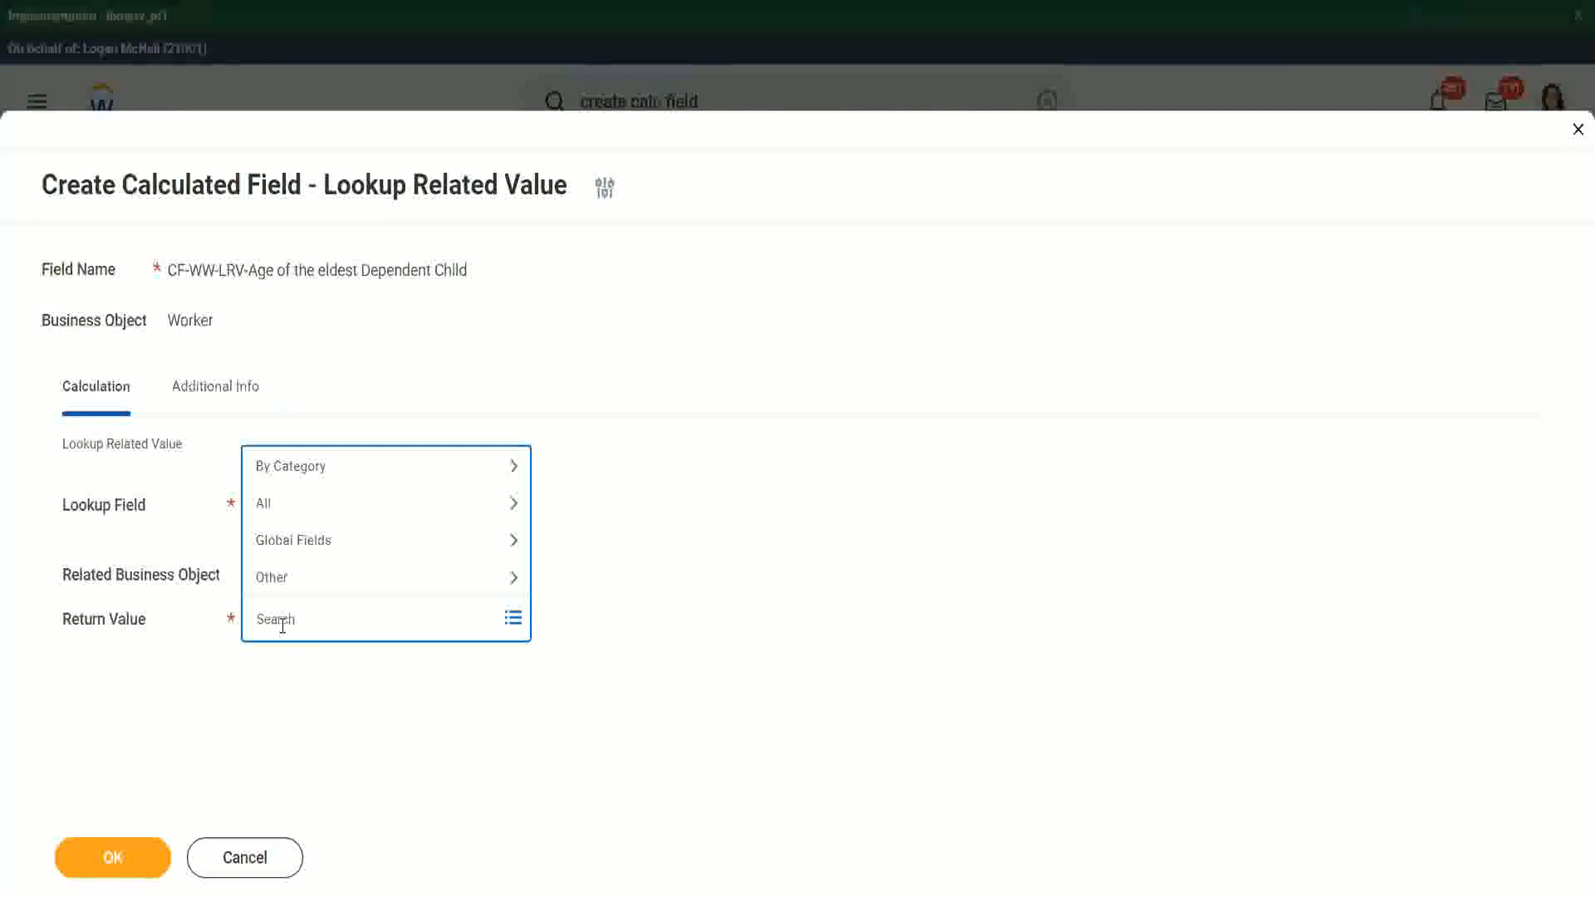
pyautogui.write('e')
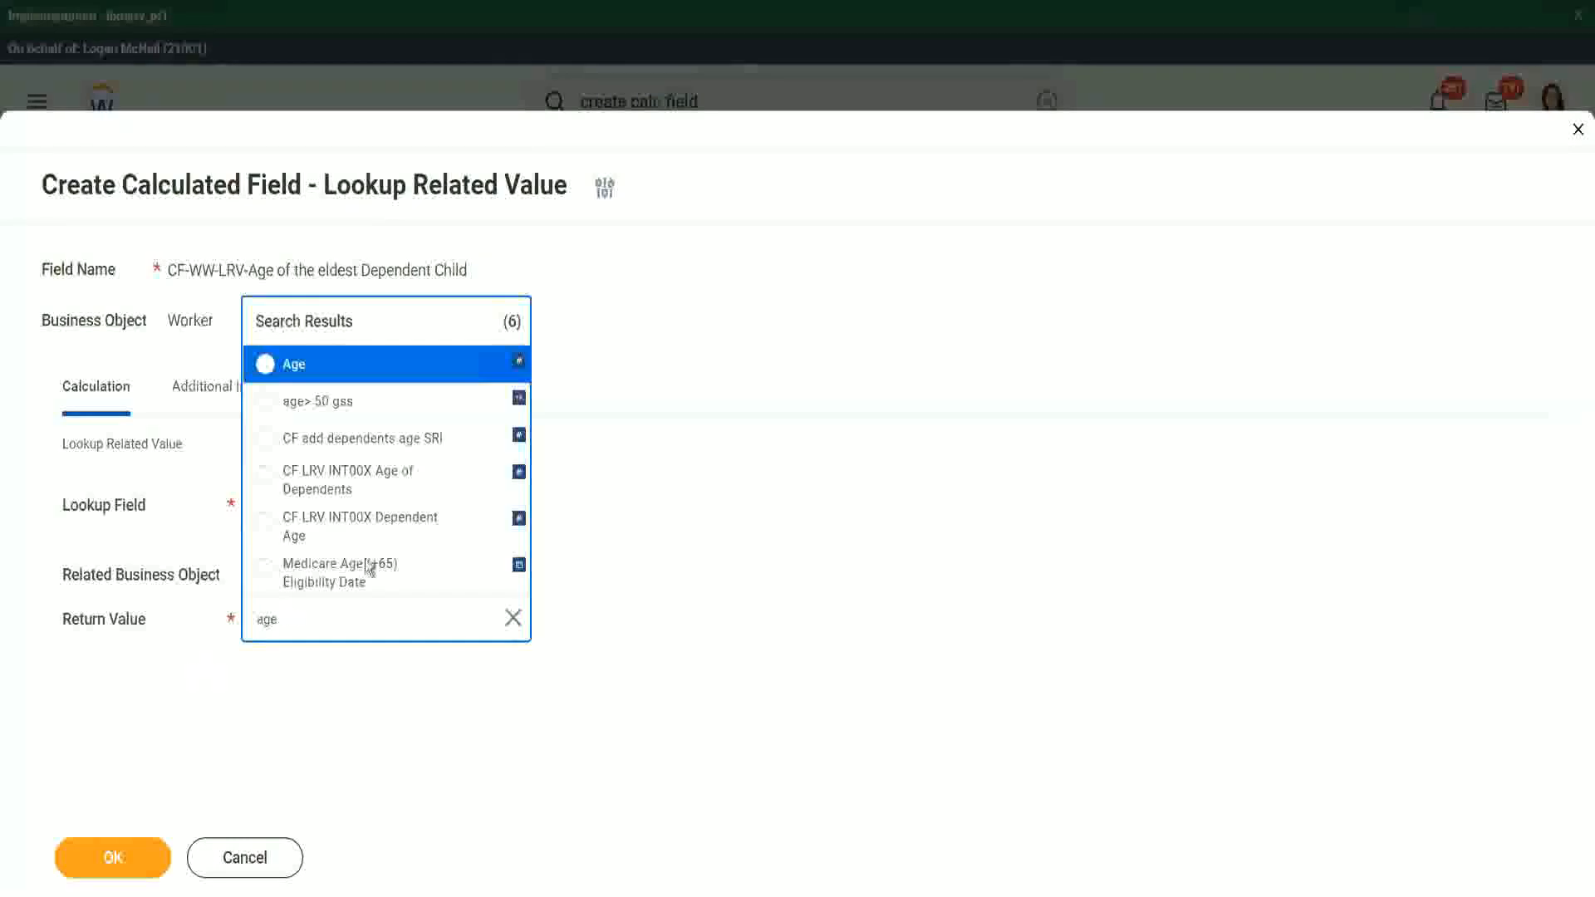
pyautogui.click(407, 379)
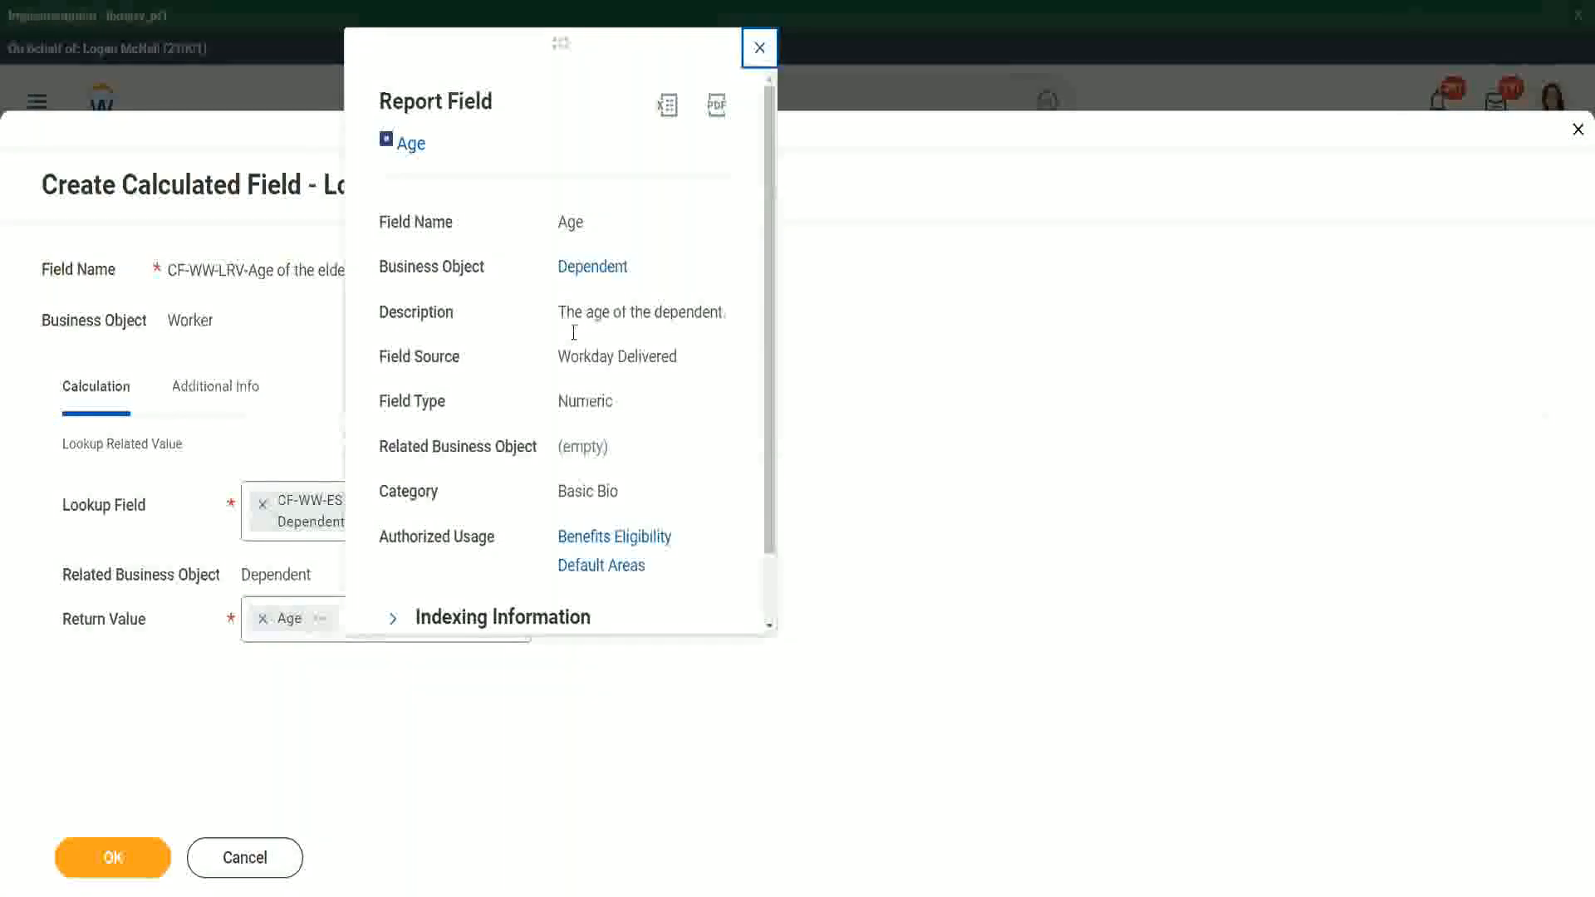
pyautogui.moveTo(557, 312); pyautogui.dragTo(730, 312)
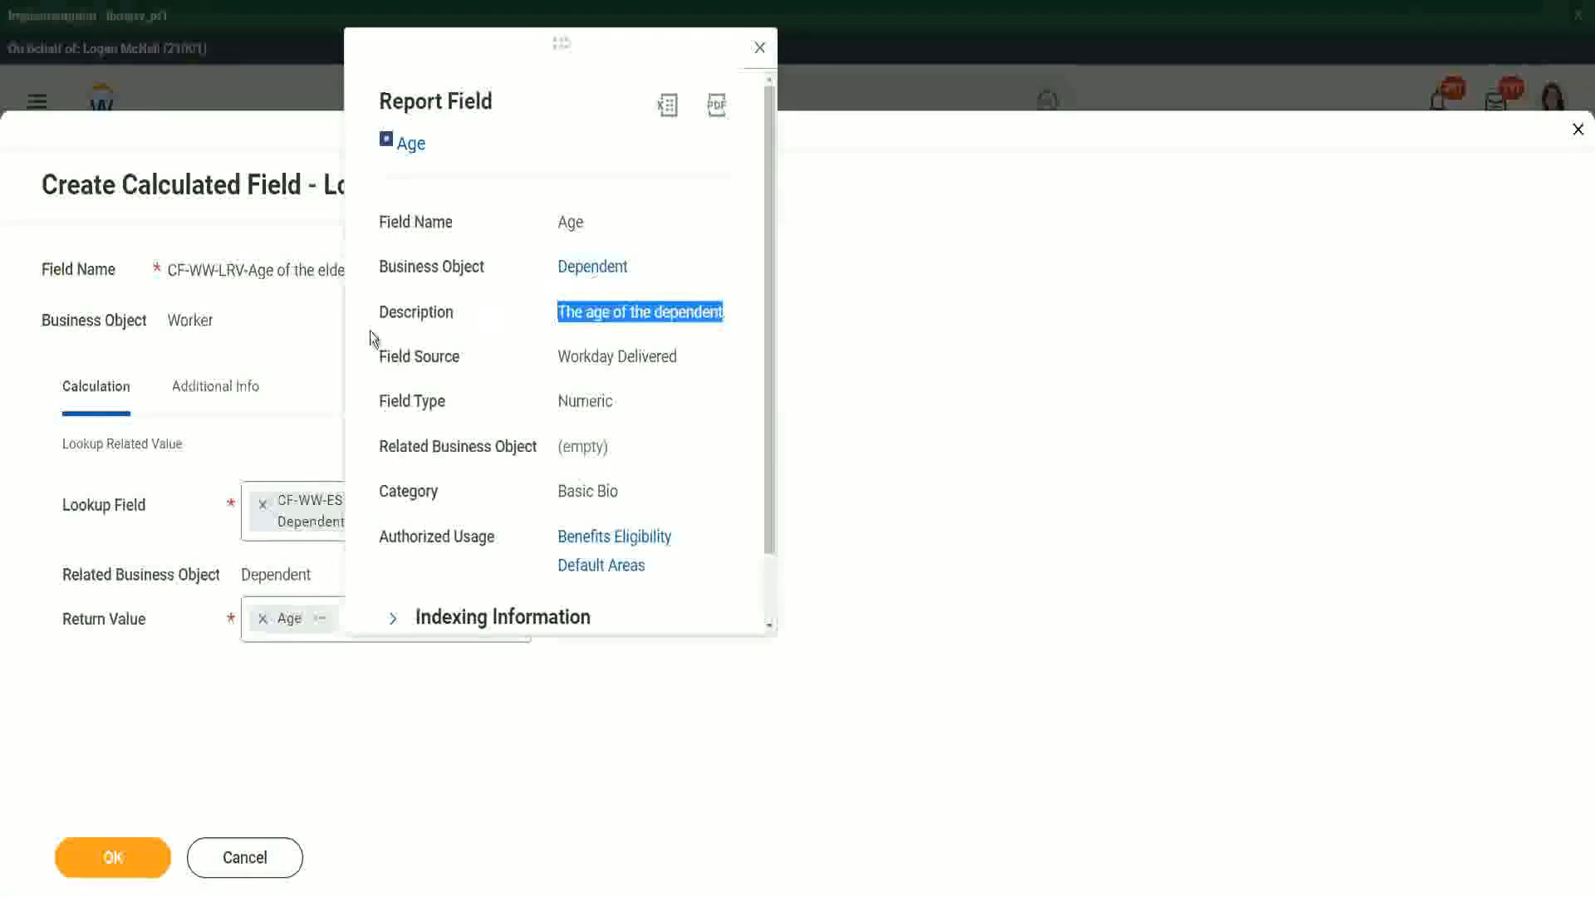
pyautogui.click(268, 356)
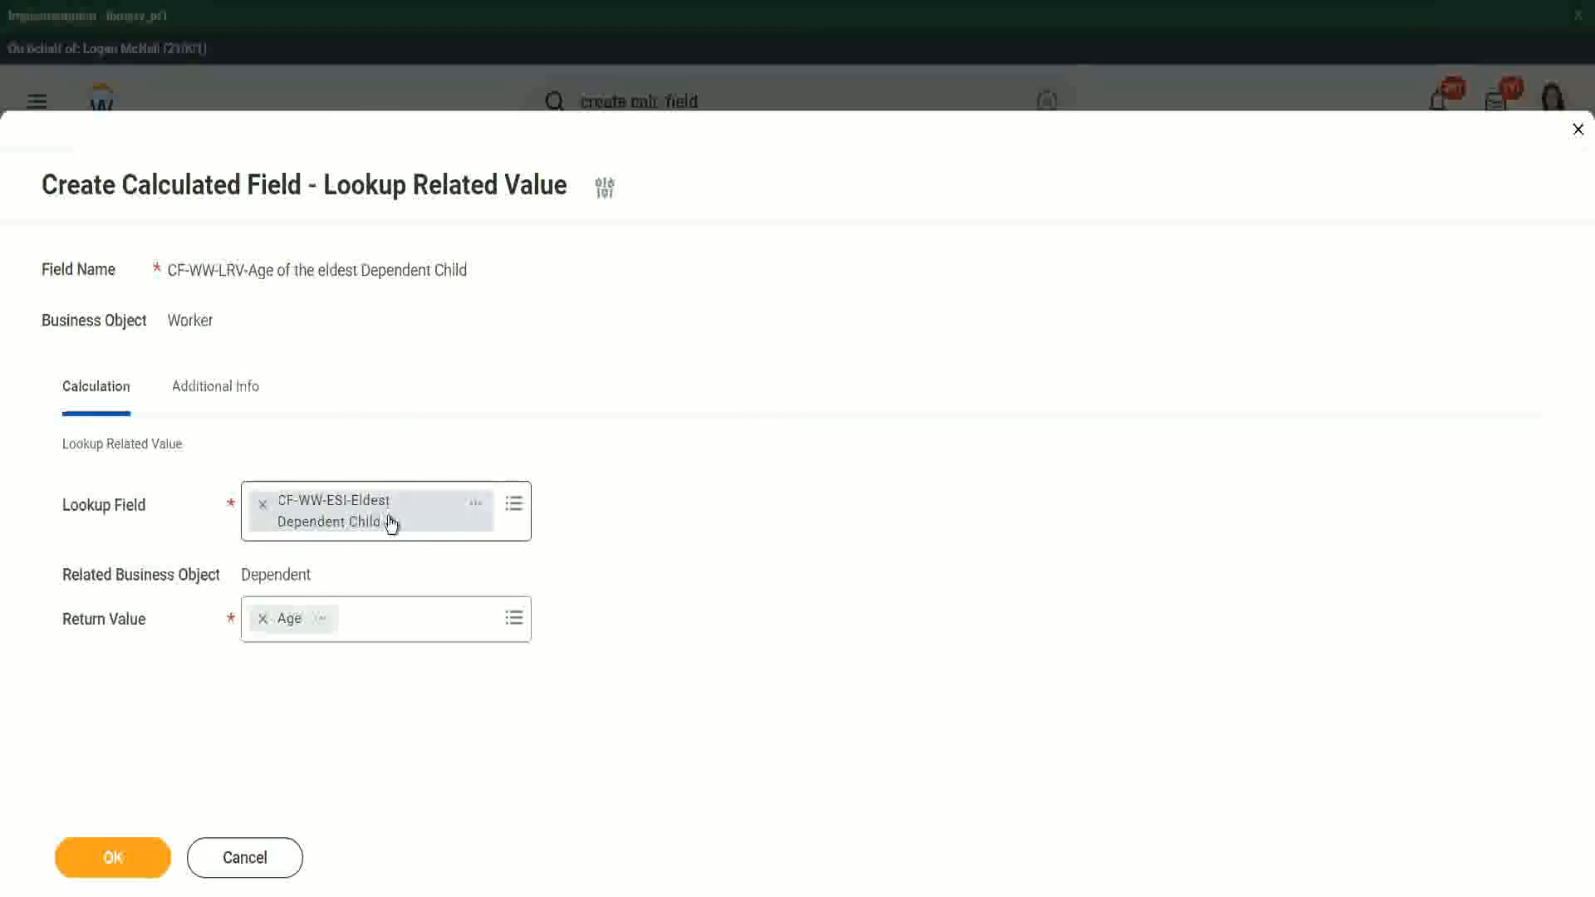
pyautogui.click(113, 858)
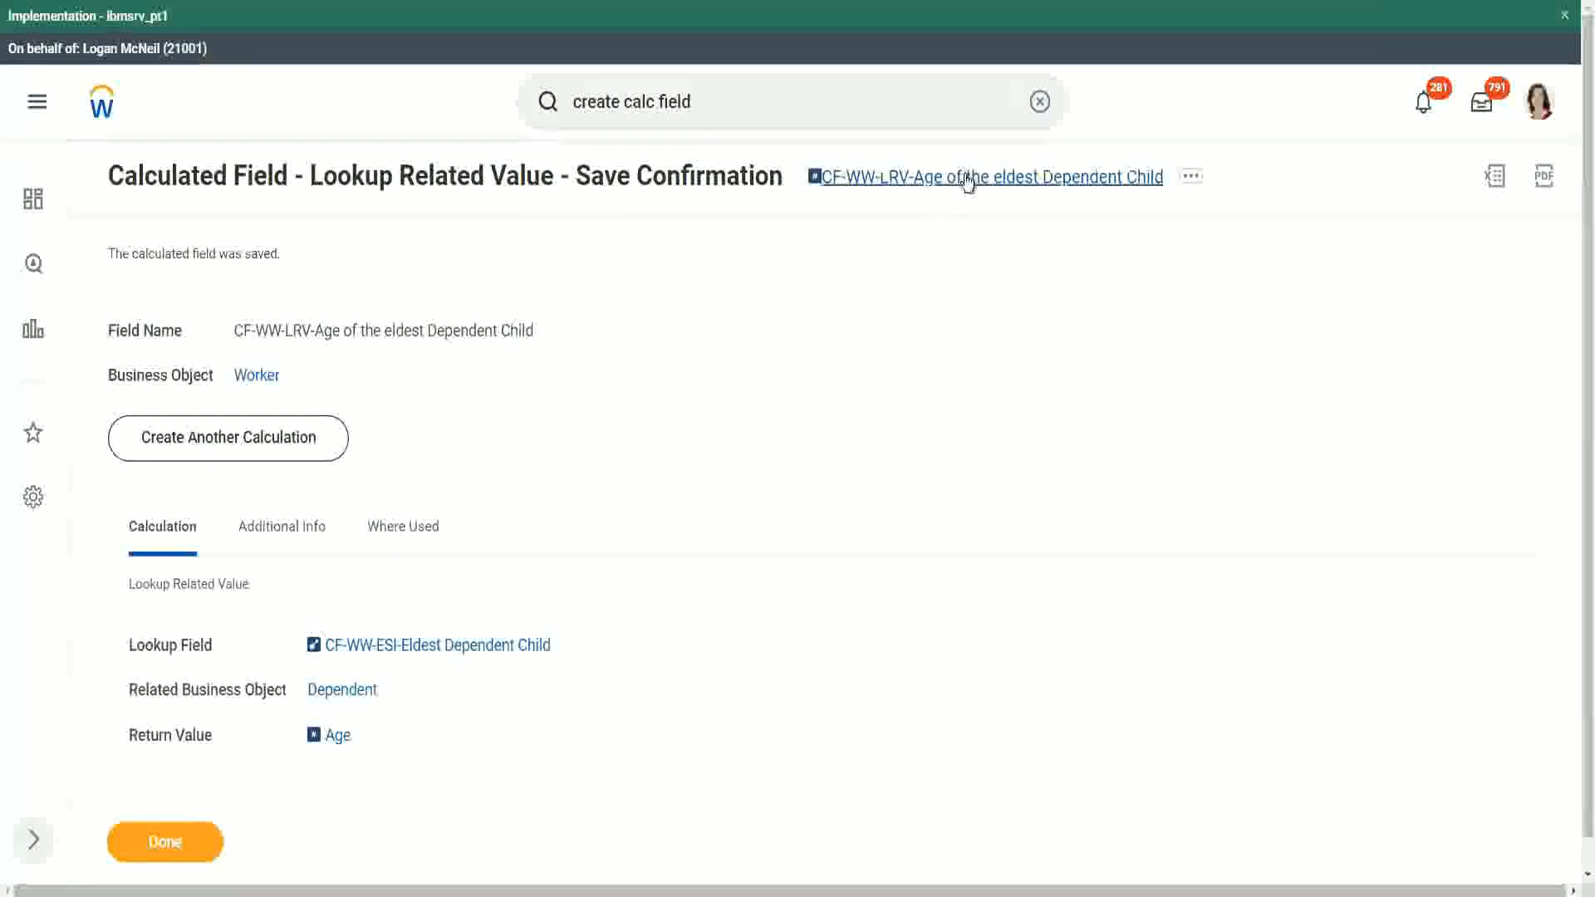
# - Copy the name of the saved calculated field and close its save confirmation
pyautogui.rightClick(963, 178)
pyautogui.click(1003, 270)
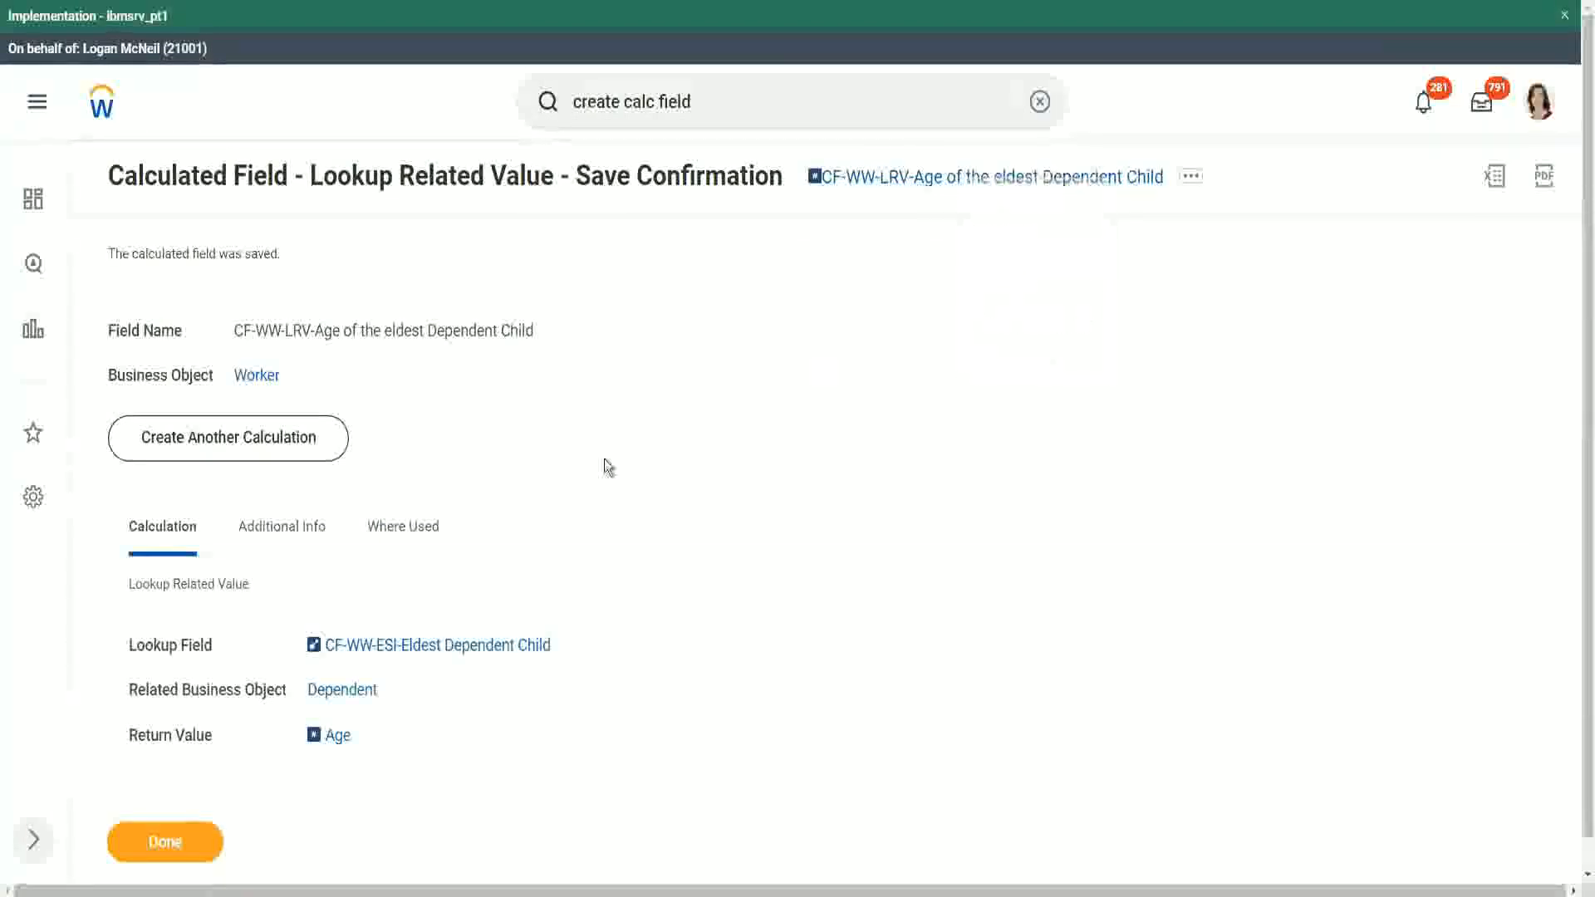
pyautogui.click(167, 841)
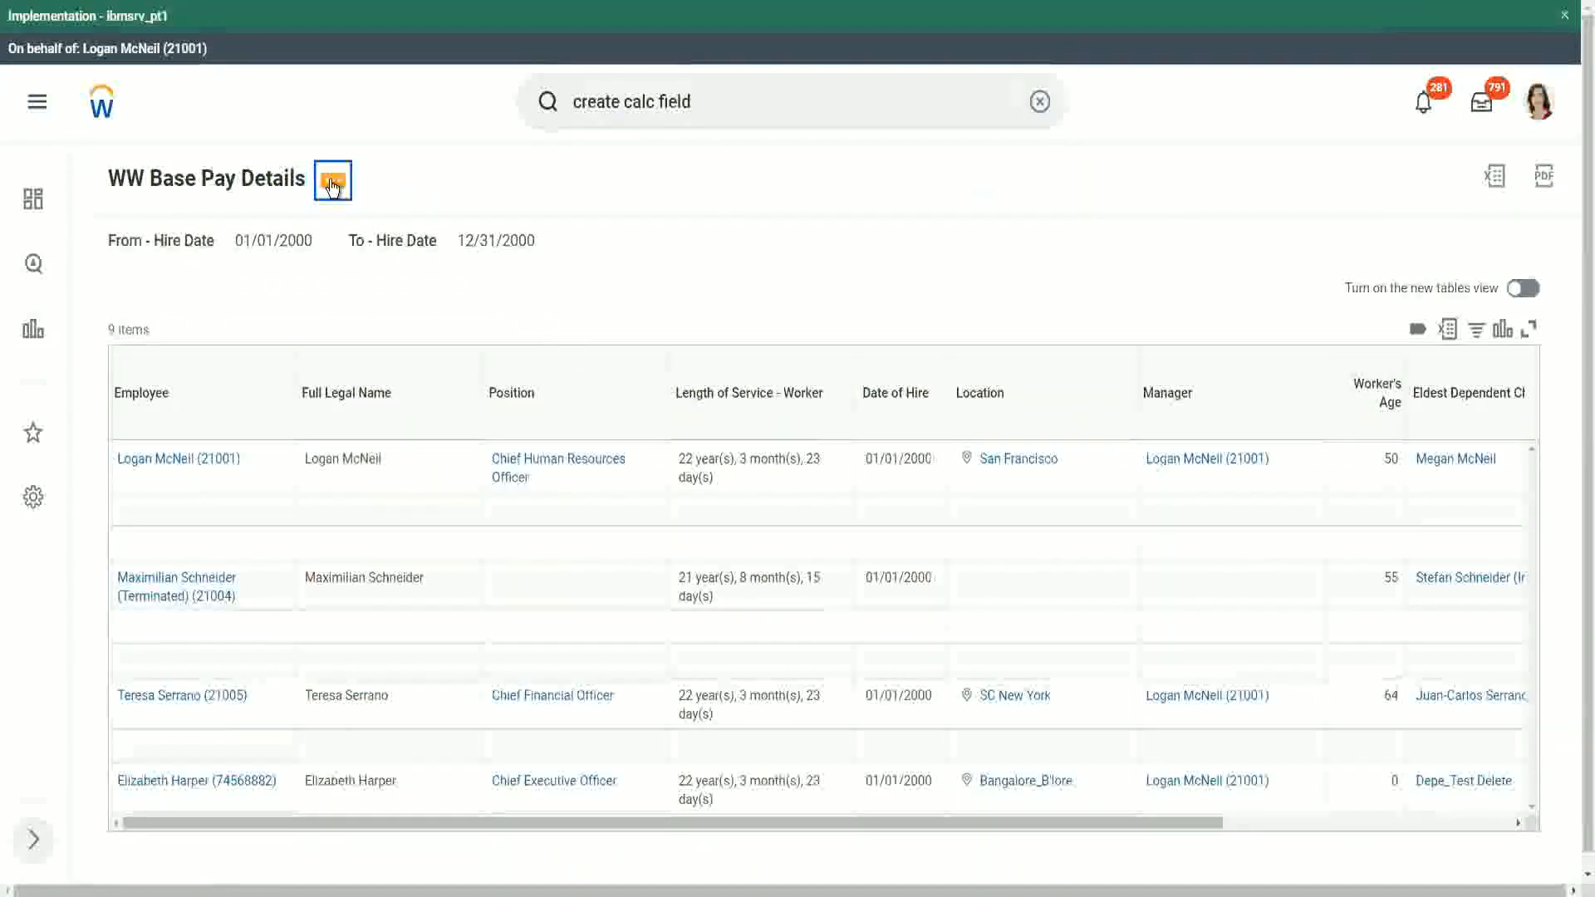
# - Open the WW Base Pay Details custom report for editing
pyautogui.click(332, 185)
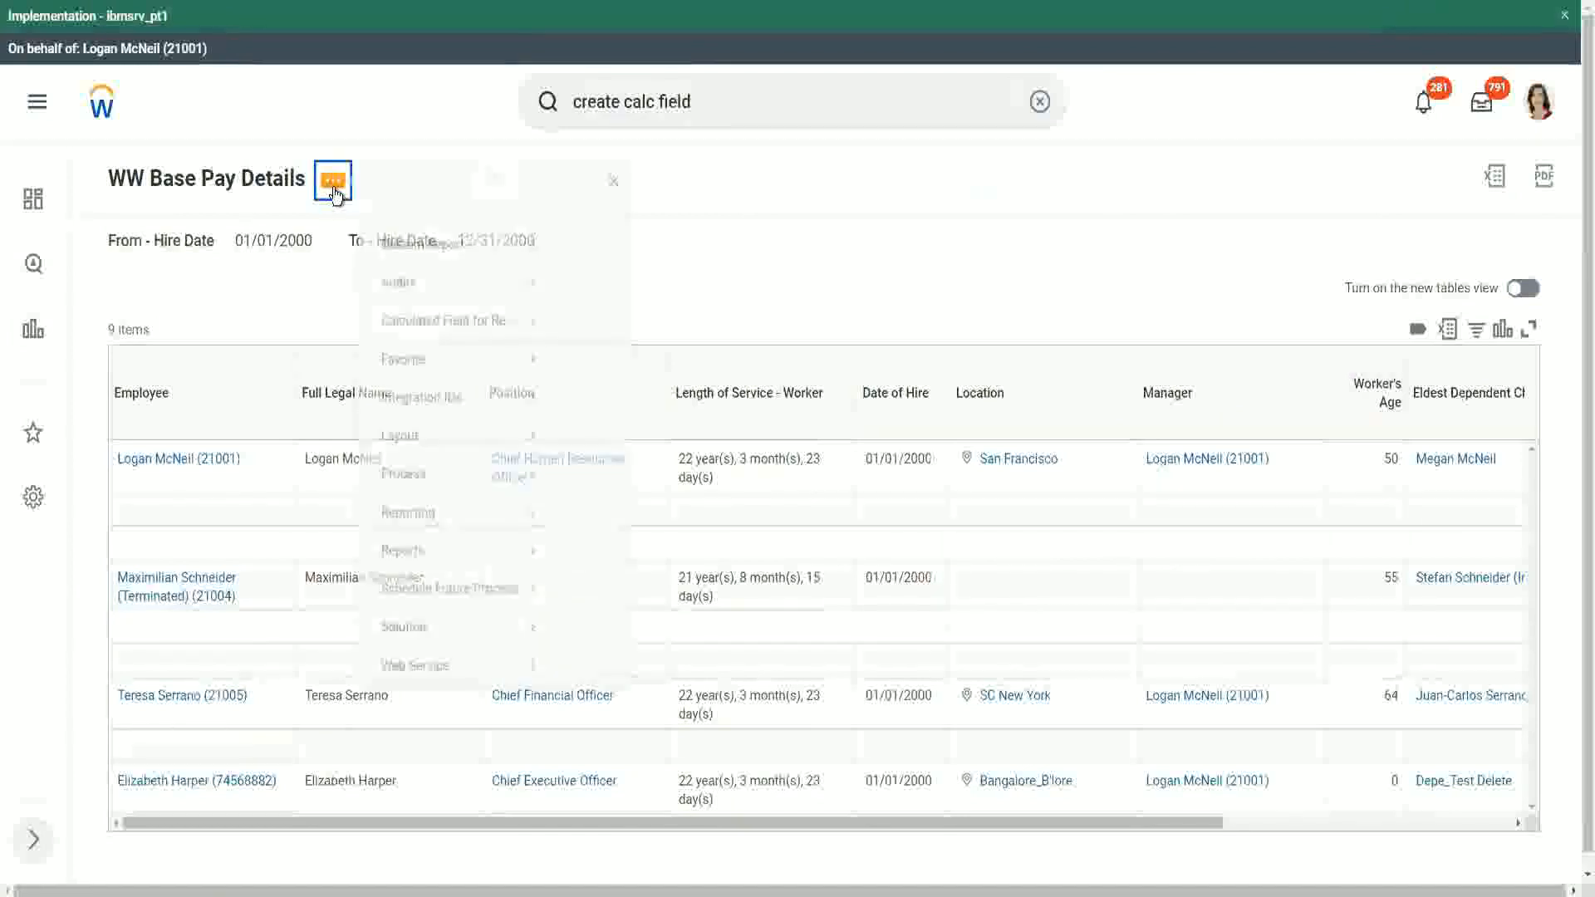
pyautogui.moveTo(434, 277)
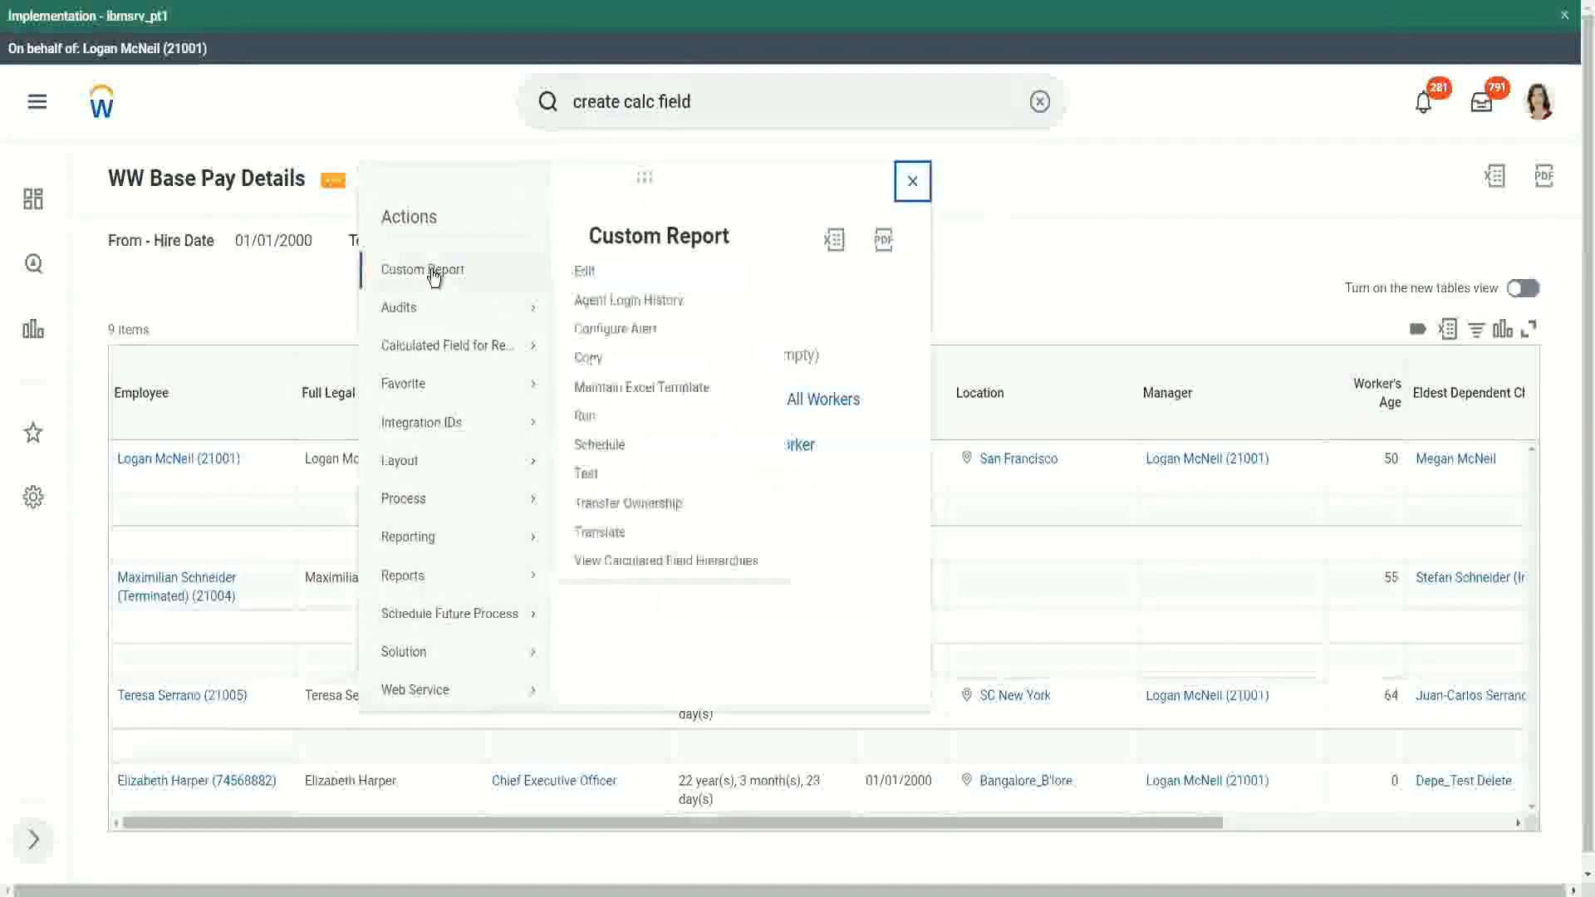
pyautogui.click(589, 275)
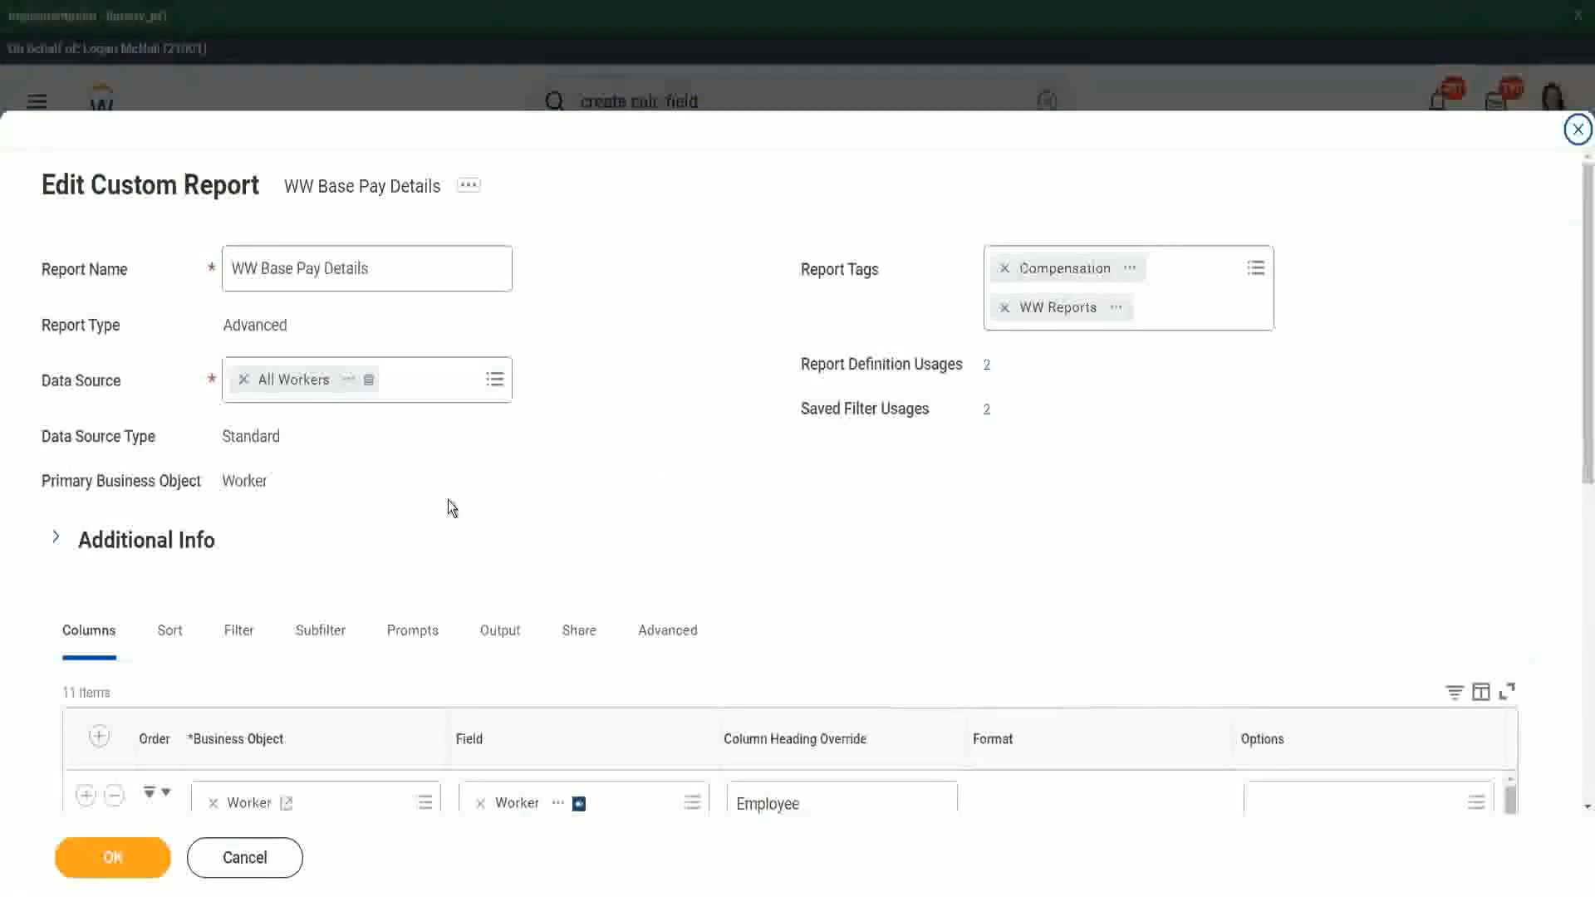
# - Add a Worker column below Eldest Dependent Child using the field CF-WW-LRV-Age of the eldest Dependent Child
pyautogui.scroll(-8, 447, 500)
pyautogui.scroll(-3, 441, 428)
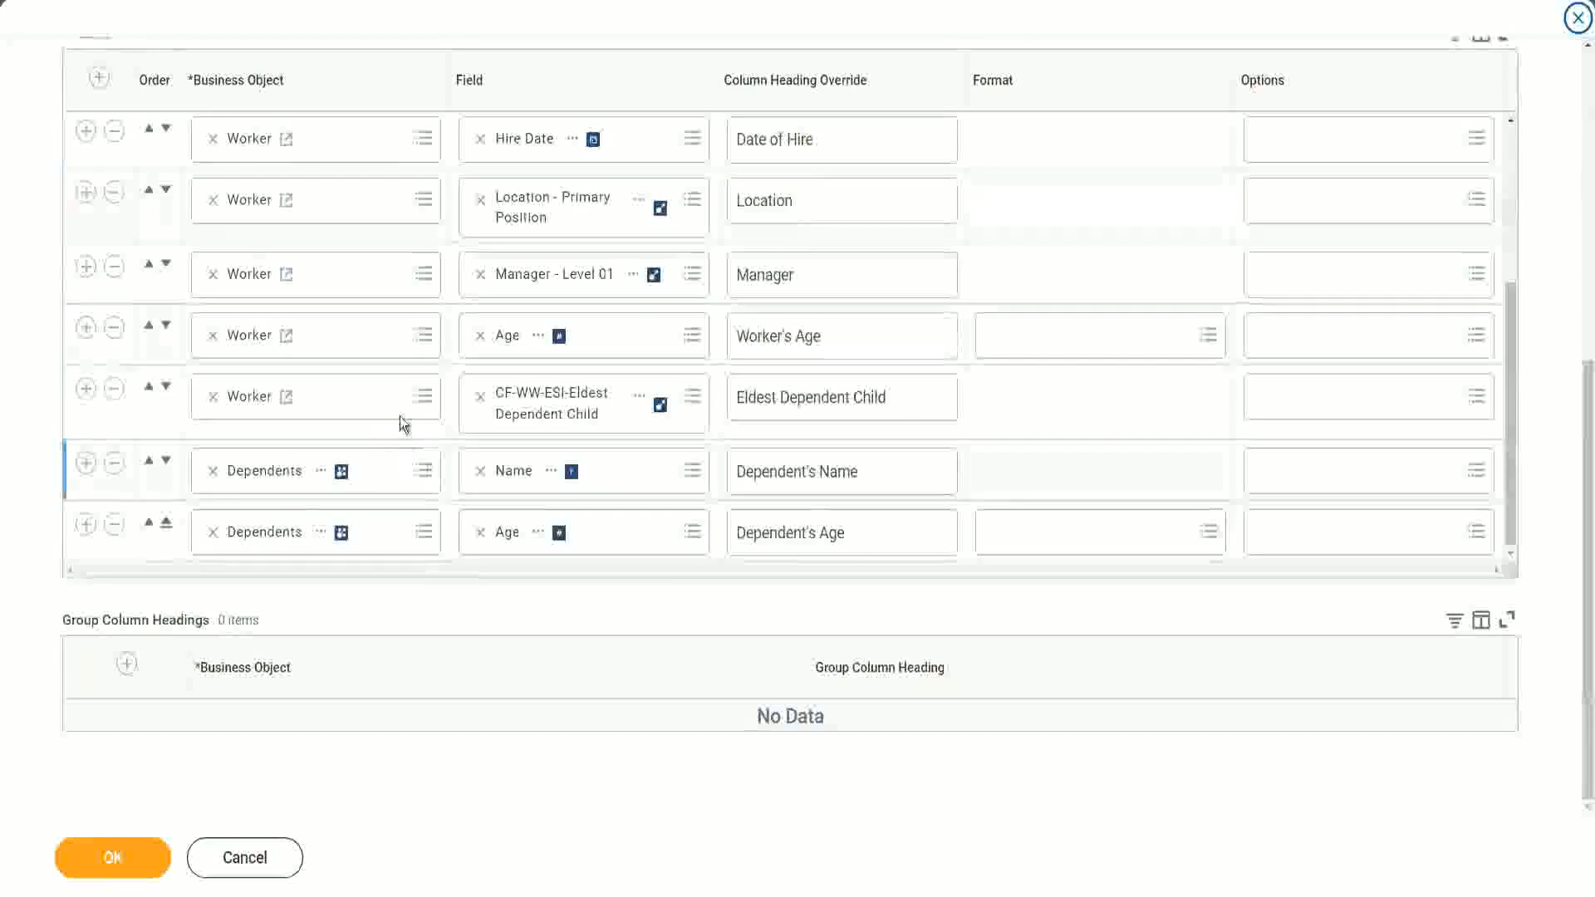
pyautogui.click(85, 389)
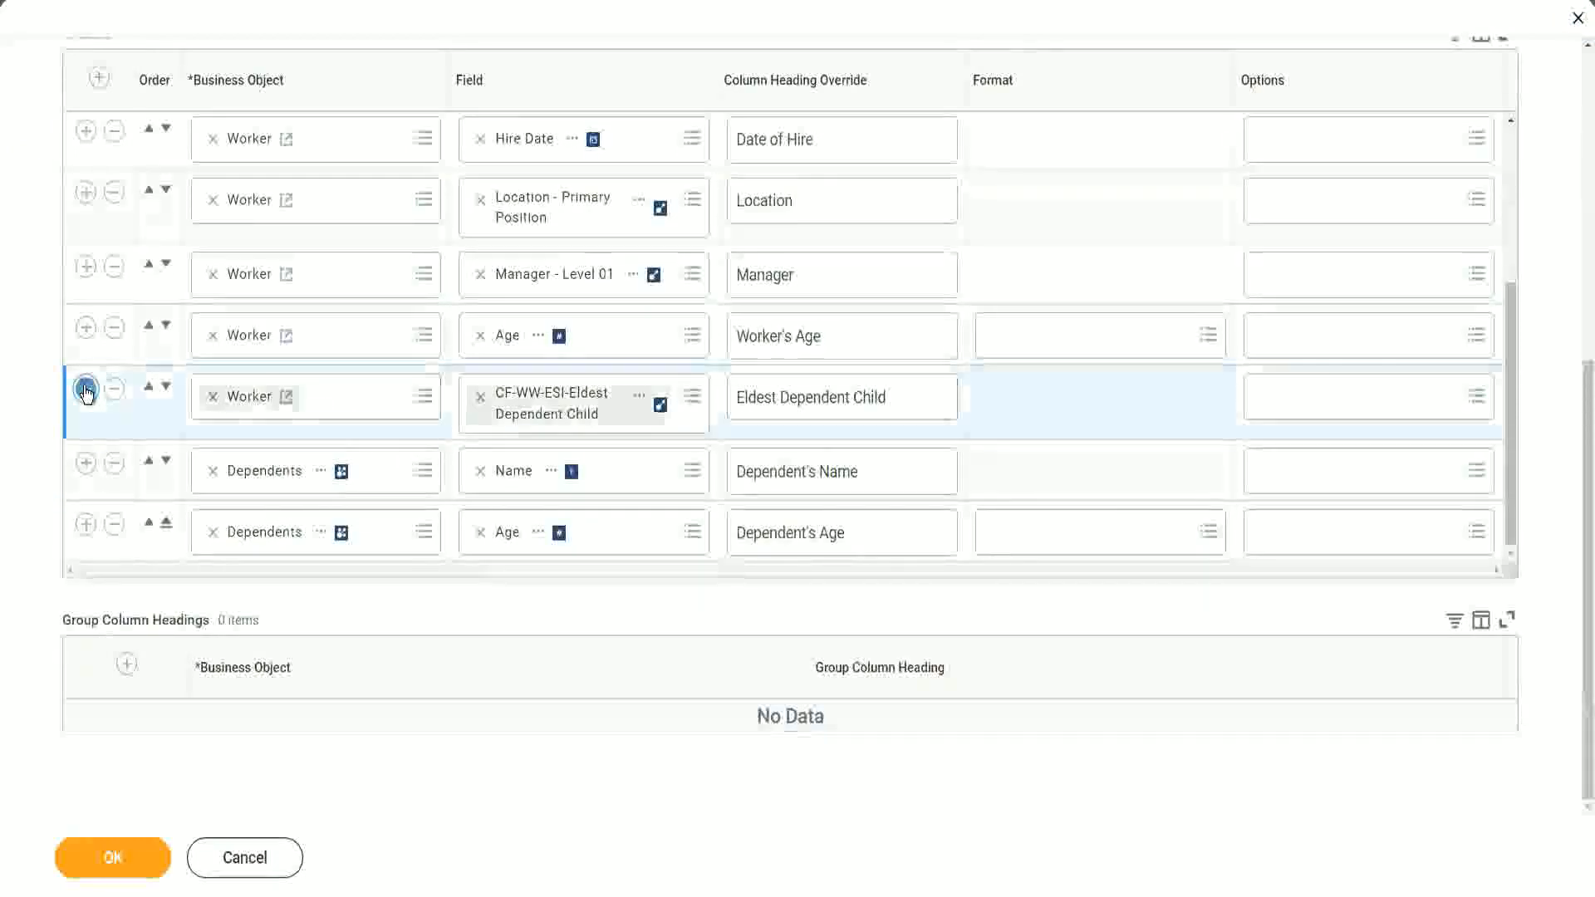
pyautogui.click(546, 459)
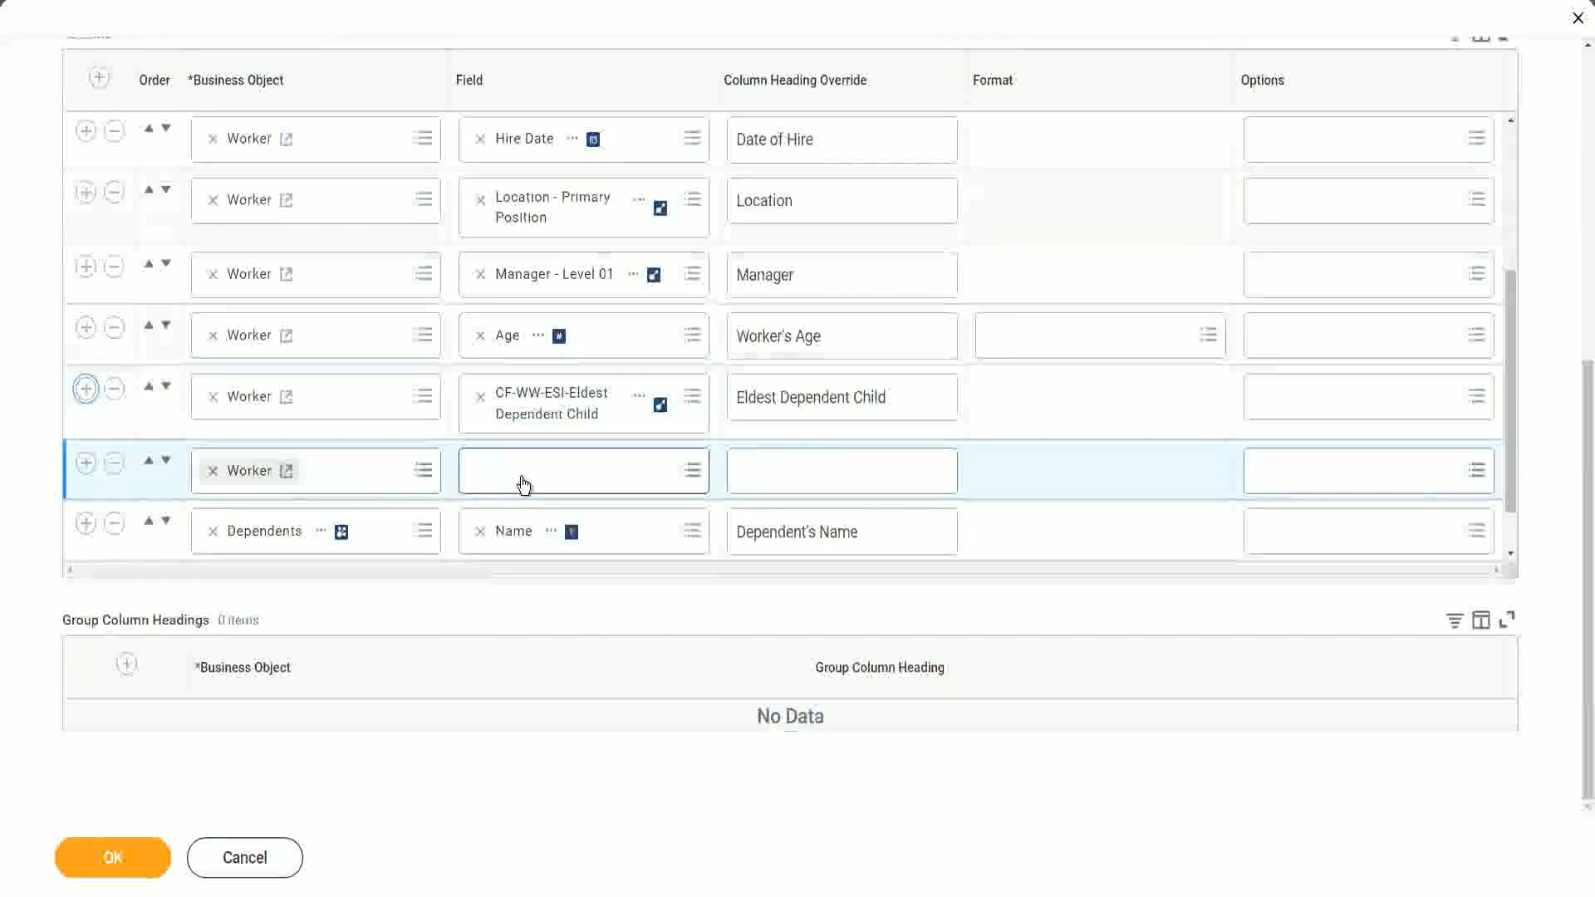
pyautogui.hotkey('ctrl', 'v')
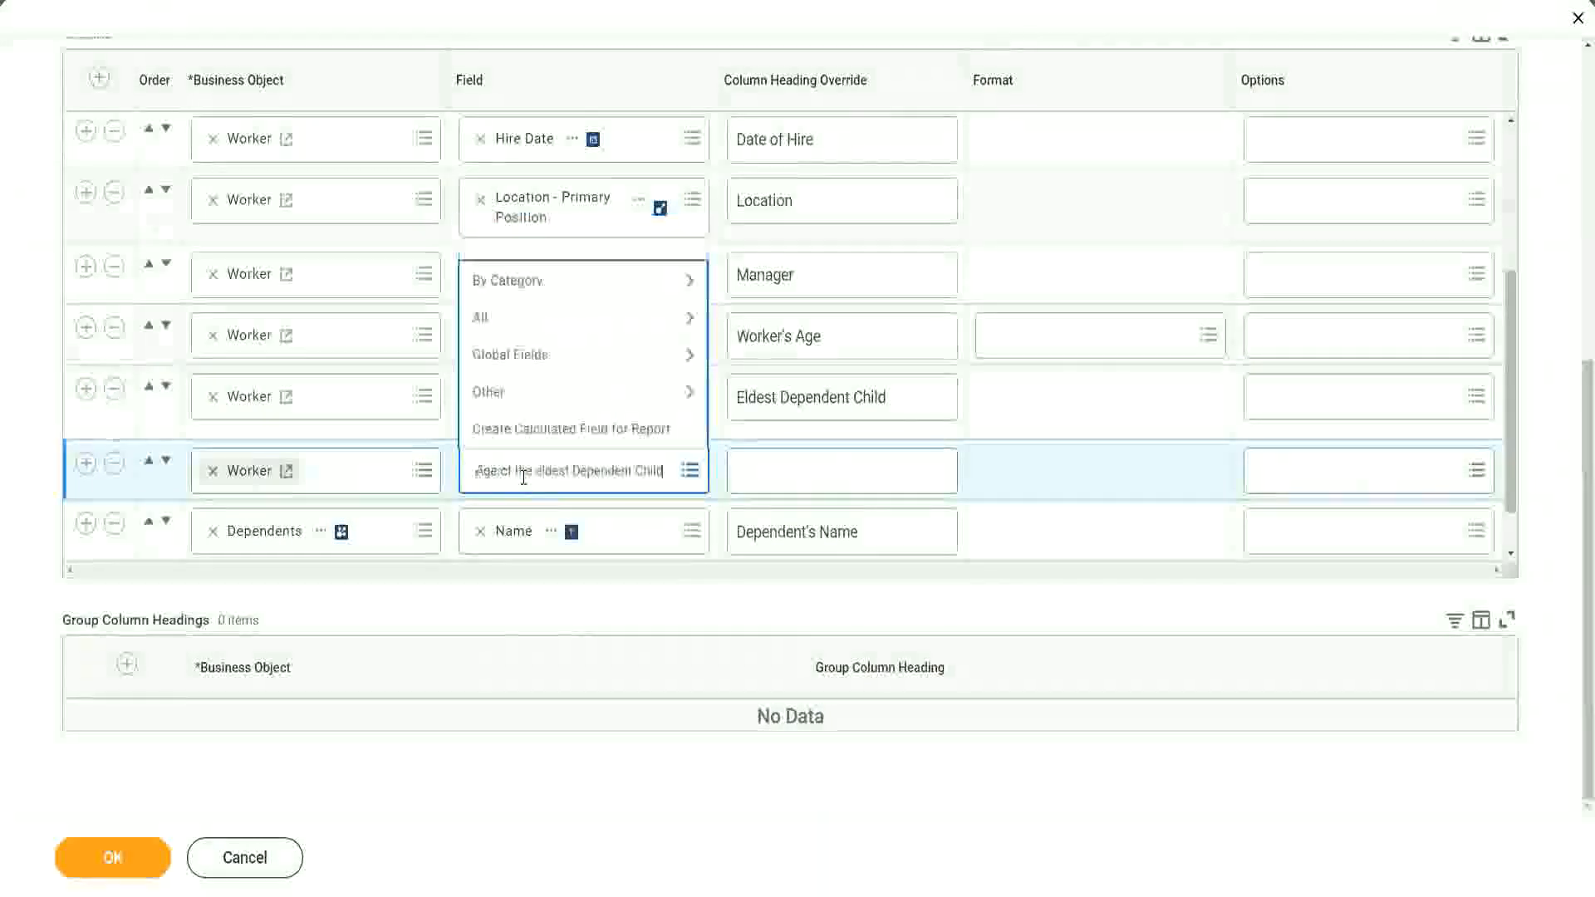
pyautogui.press('Return')
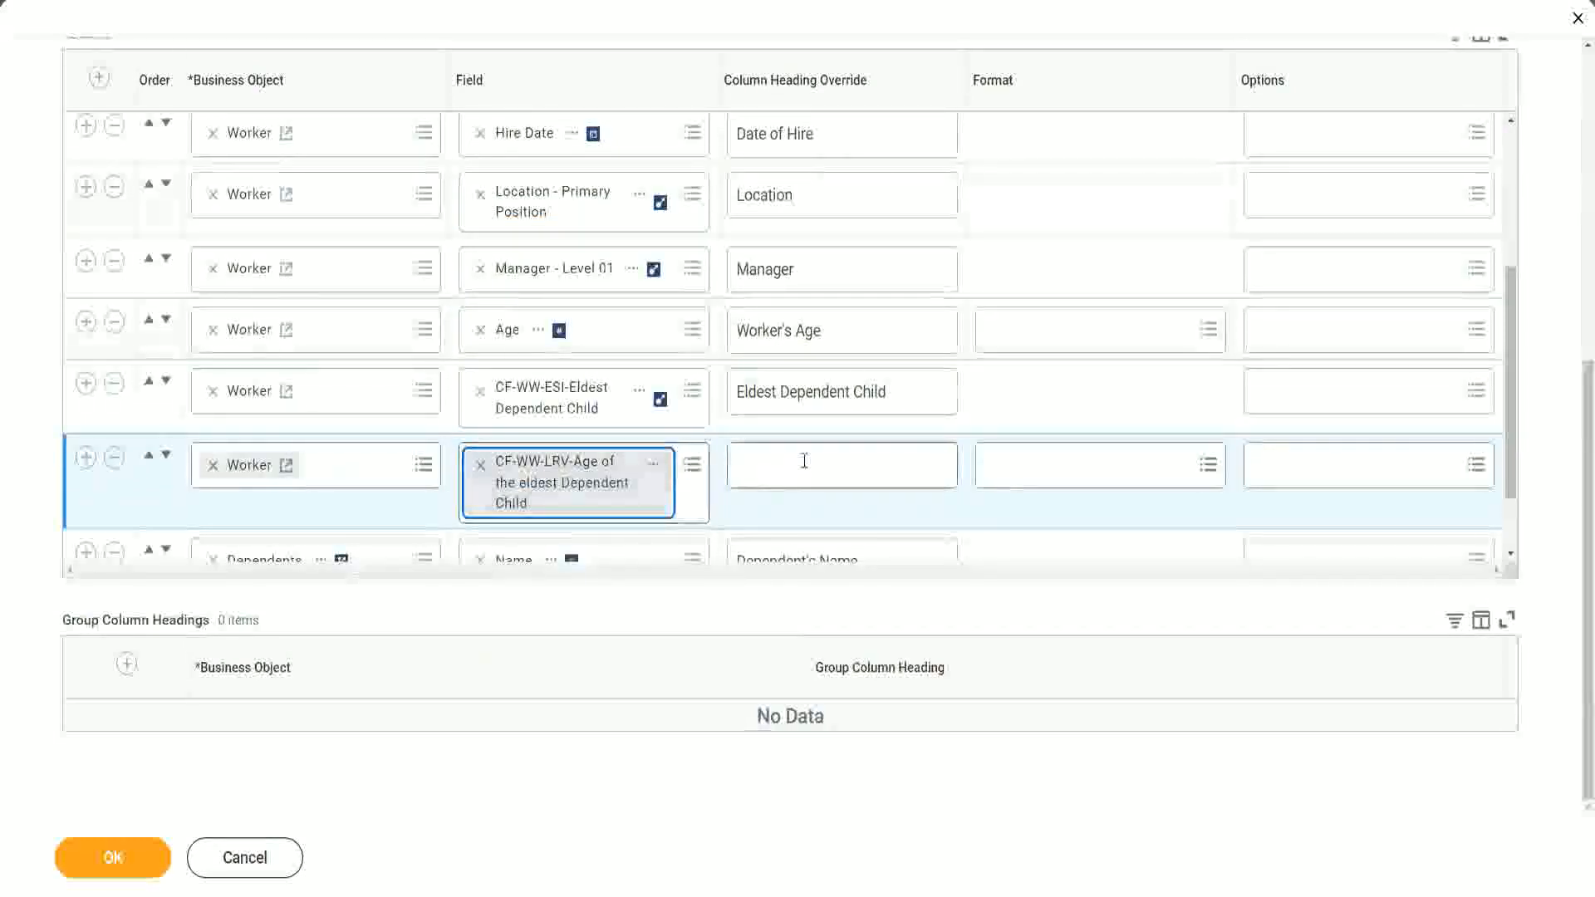
# - Set the new column's heading override to "Age of the Eldest Dependent Child" and save the report
pyautogui.click(805, 461)
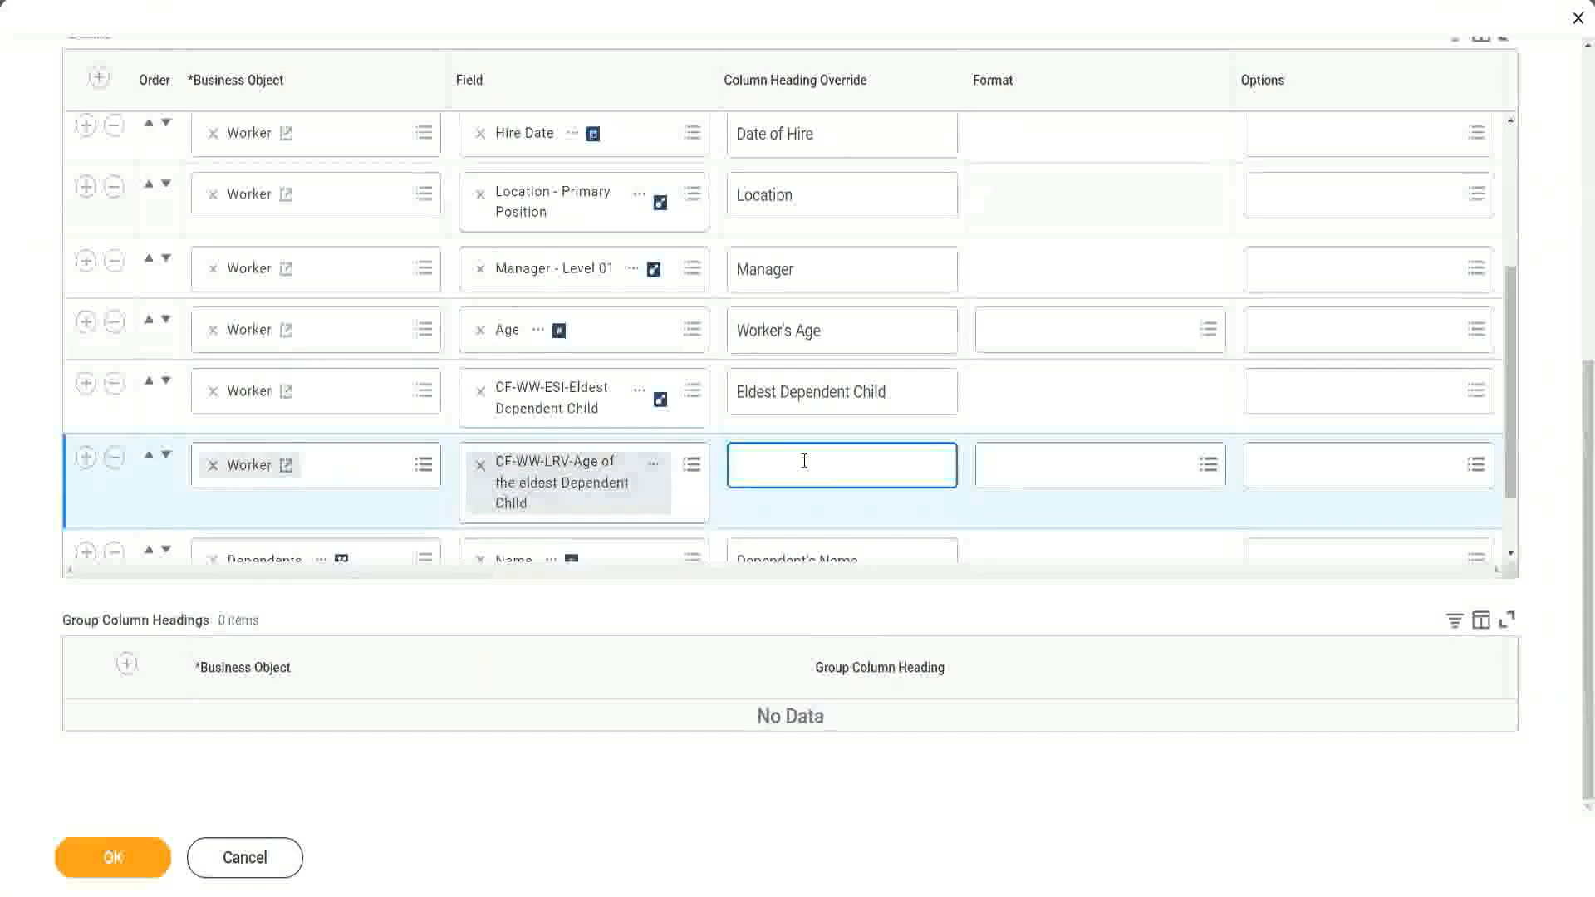
pyautogui.write('Age of the E')
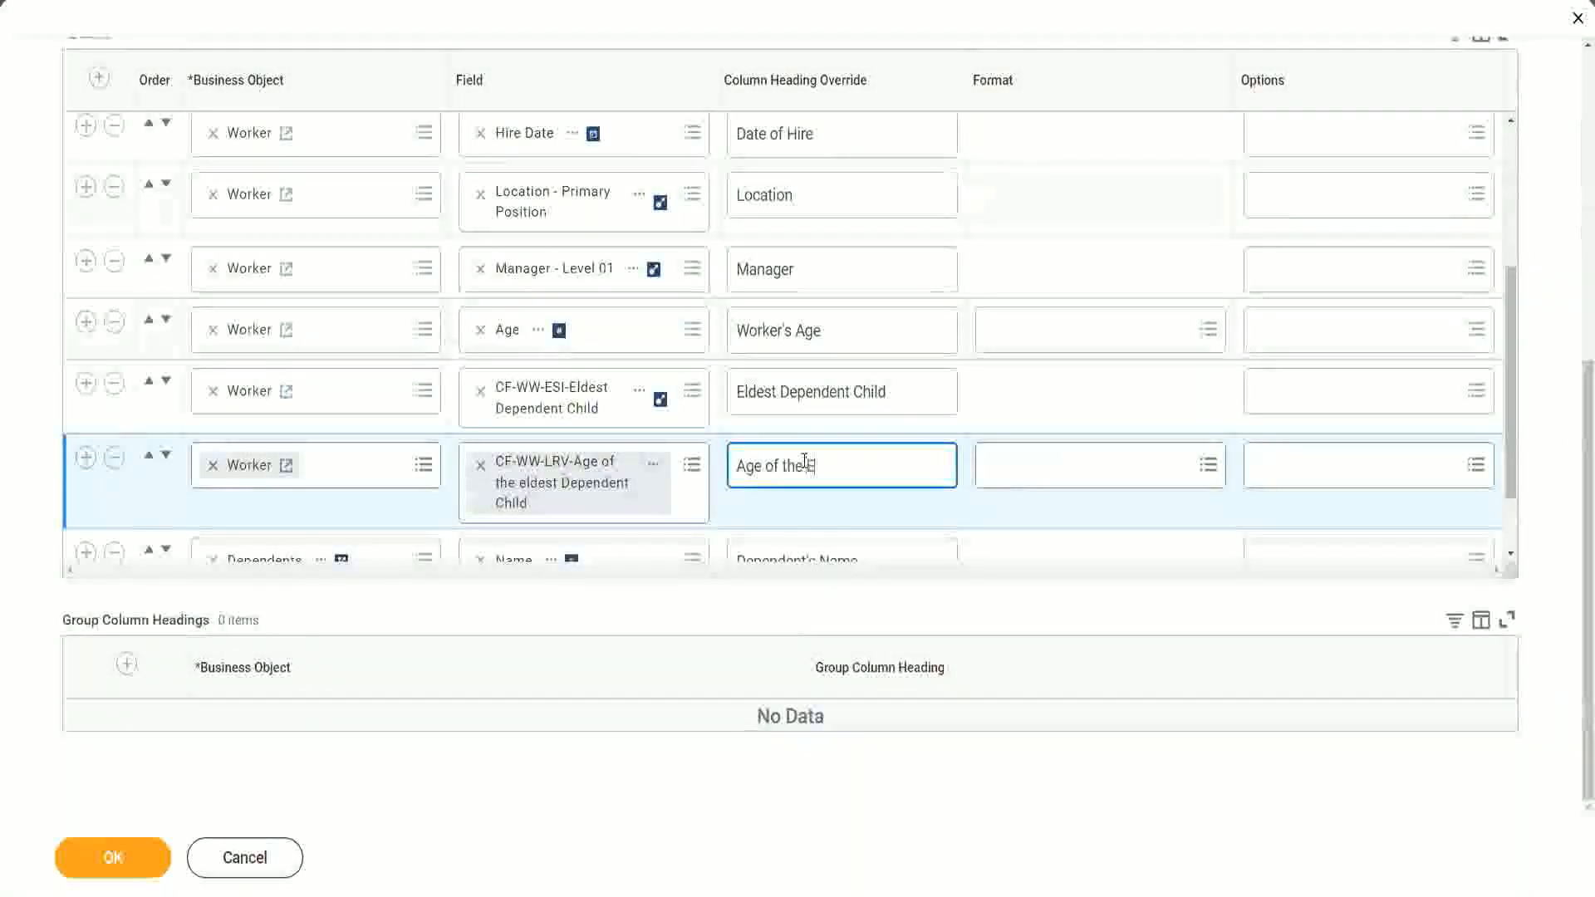
pyautogui.write('ldest De')
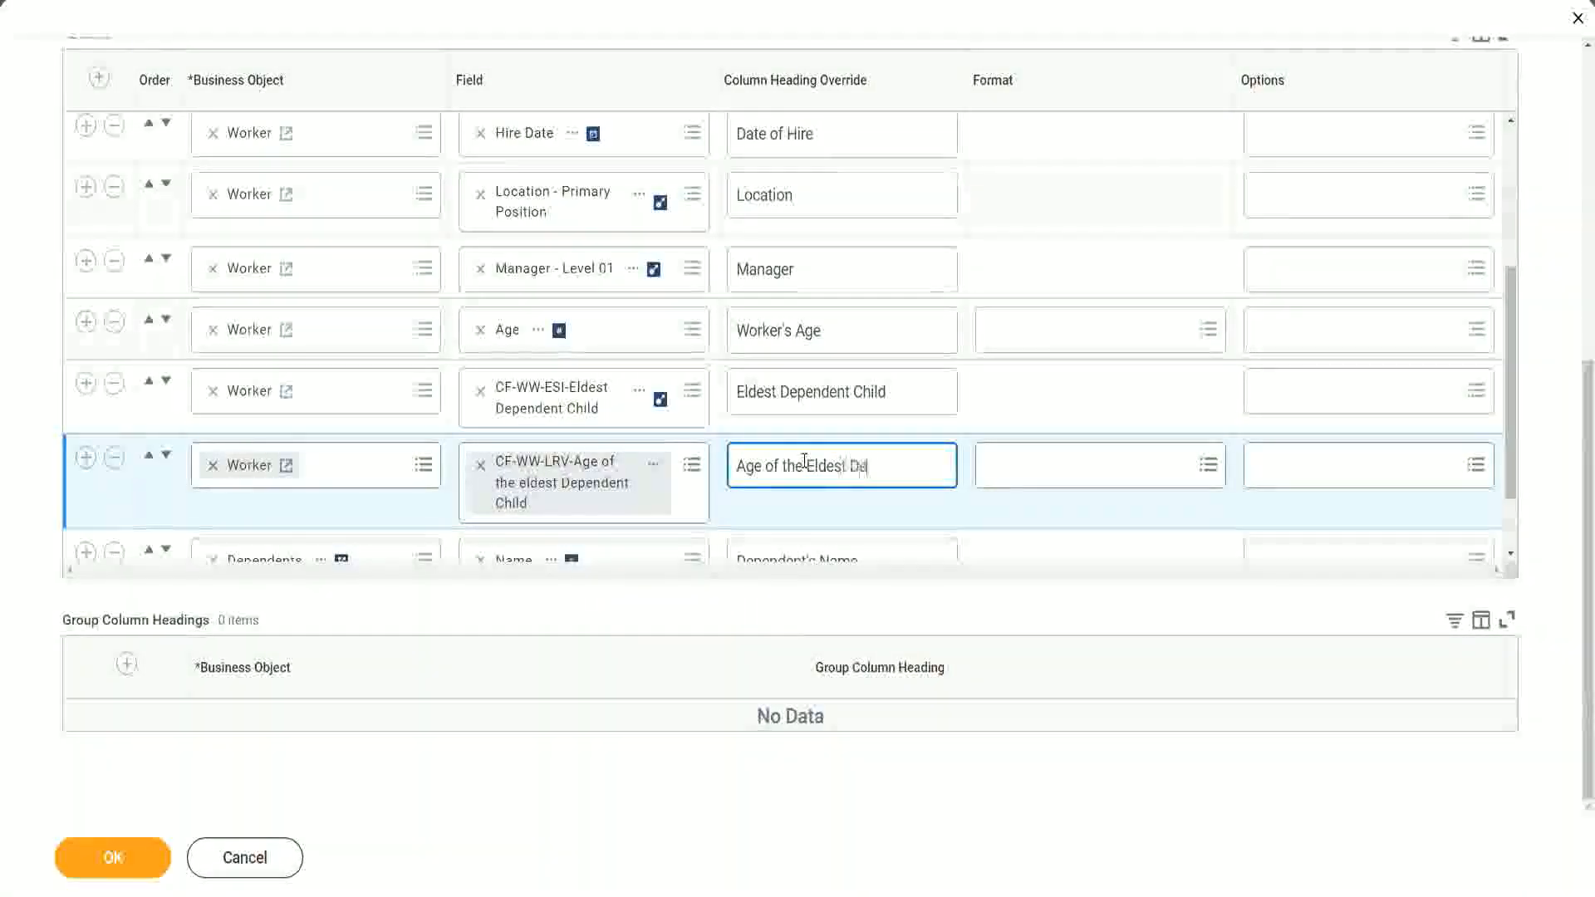
pyautogui.write('pendent Child')
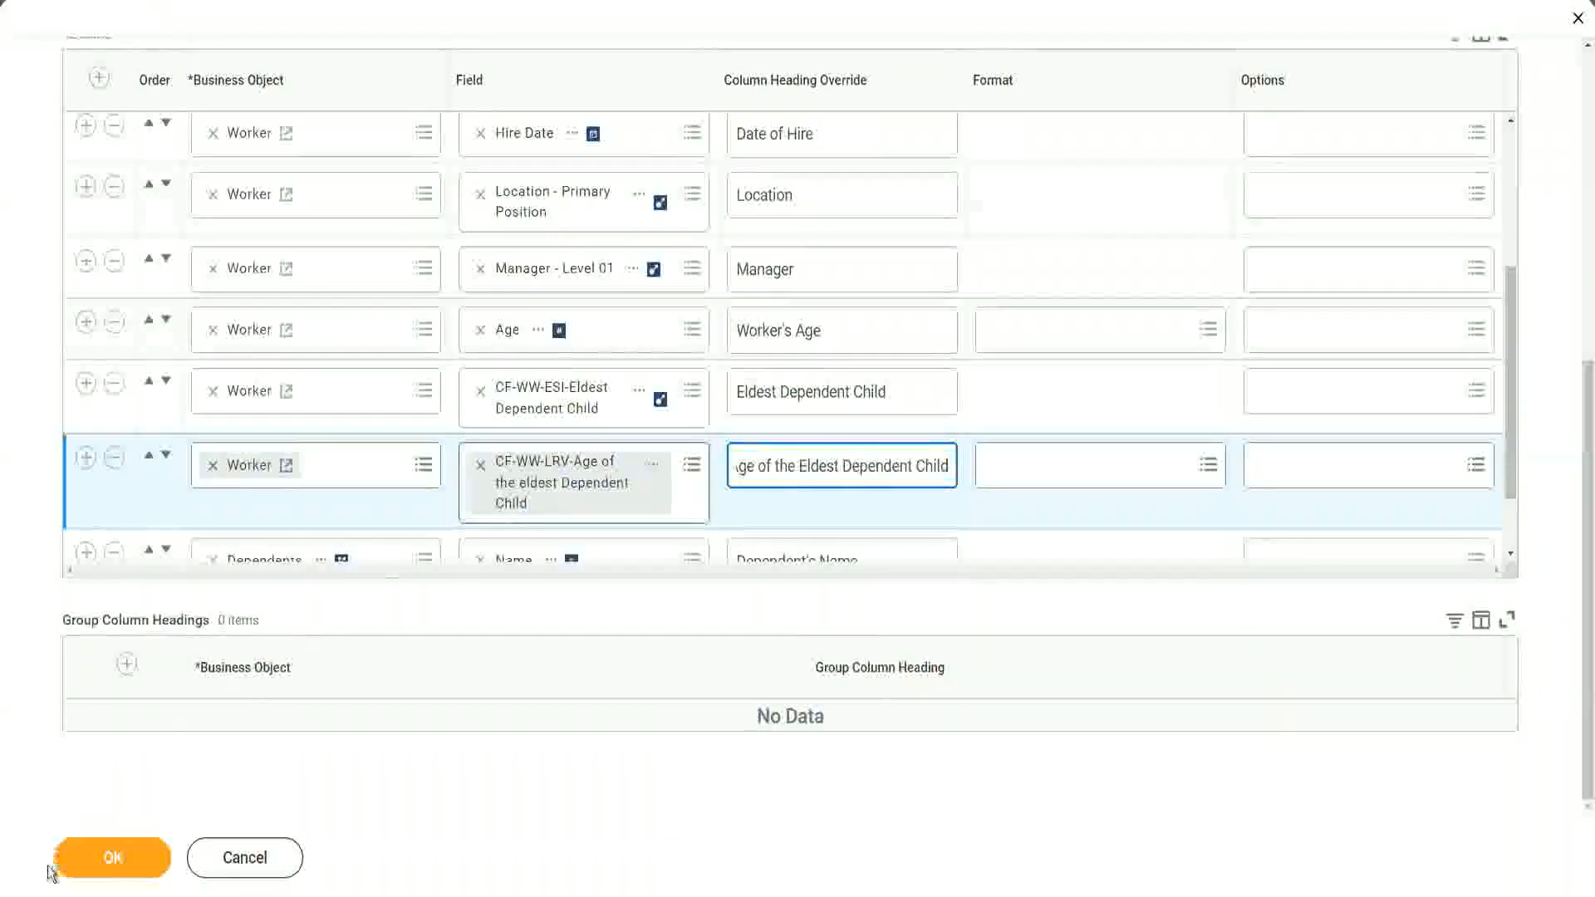
pyautogui.click(96, 870)
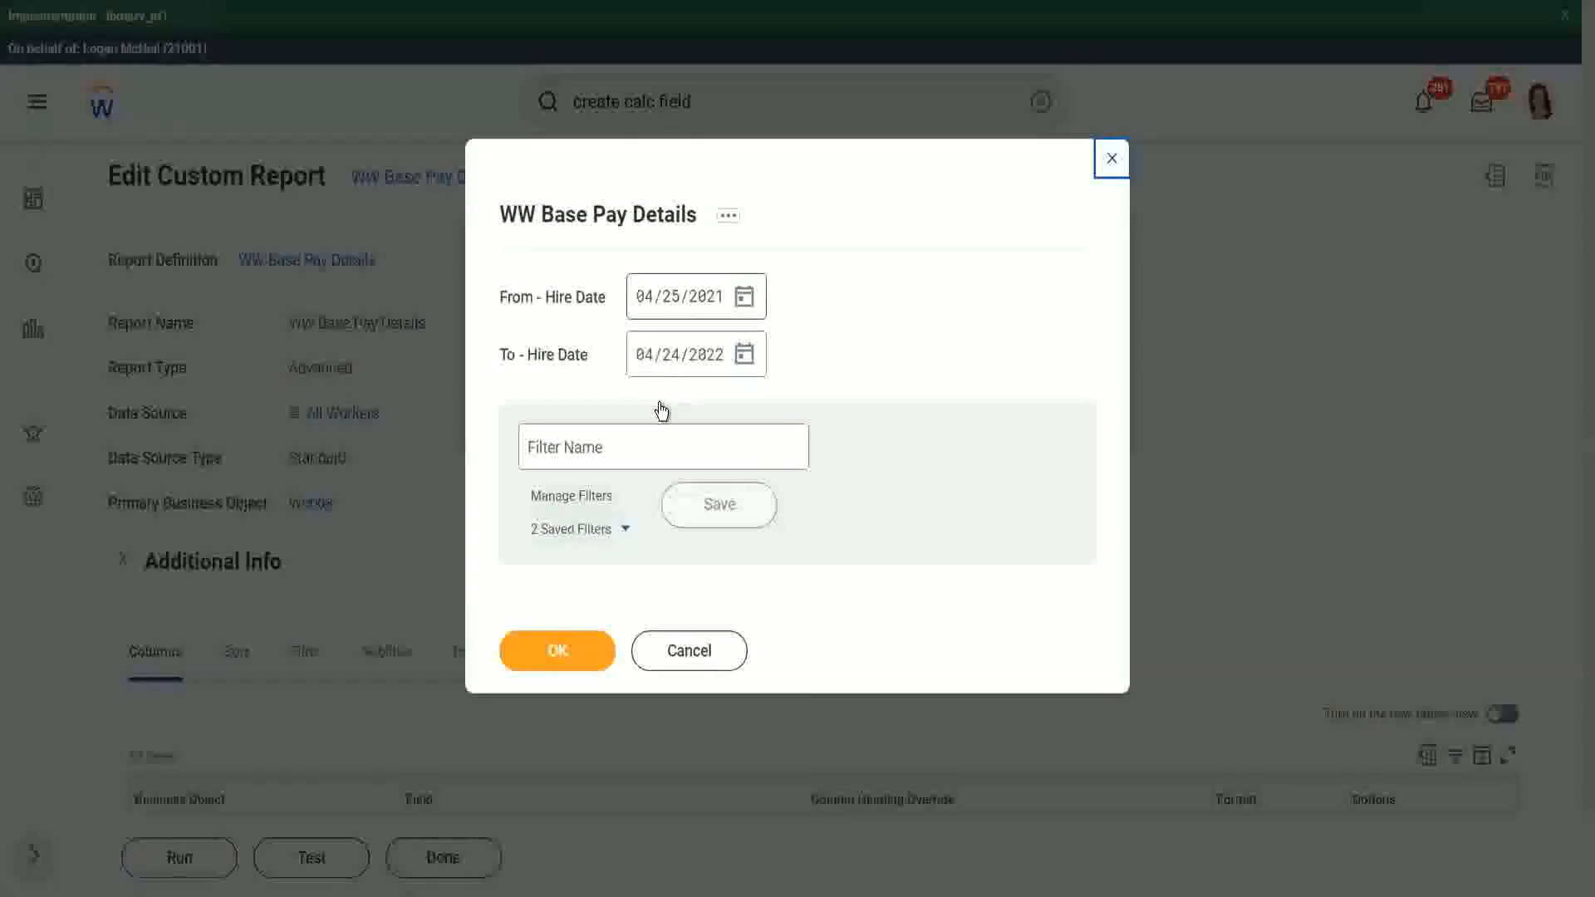
# - Set the report's hire date range from 01/01/2000 to 12/31/2000
pyautogui.write('01/01/20')
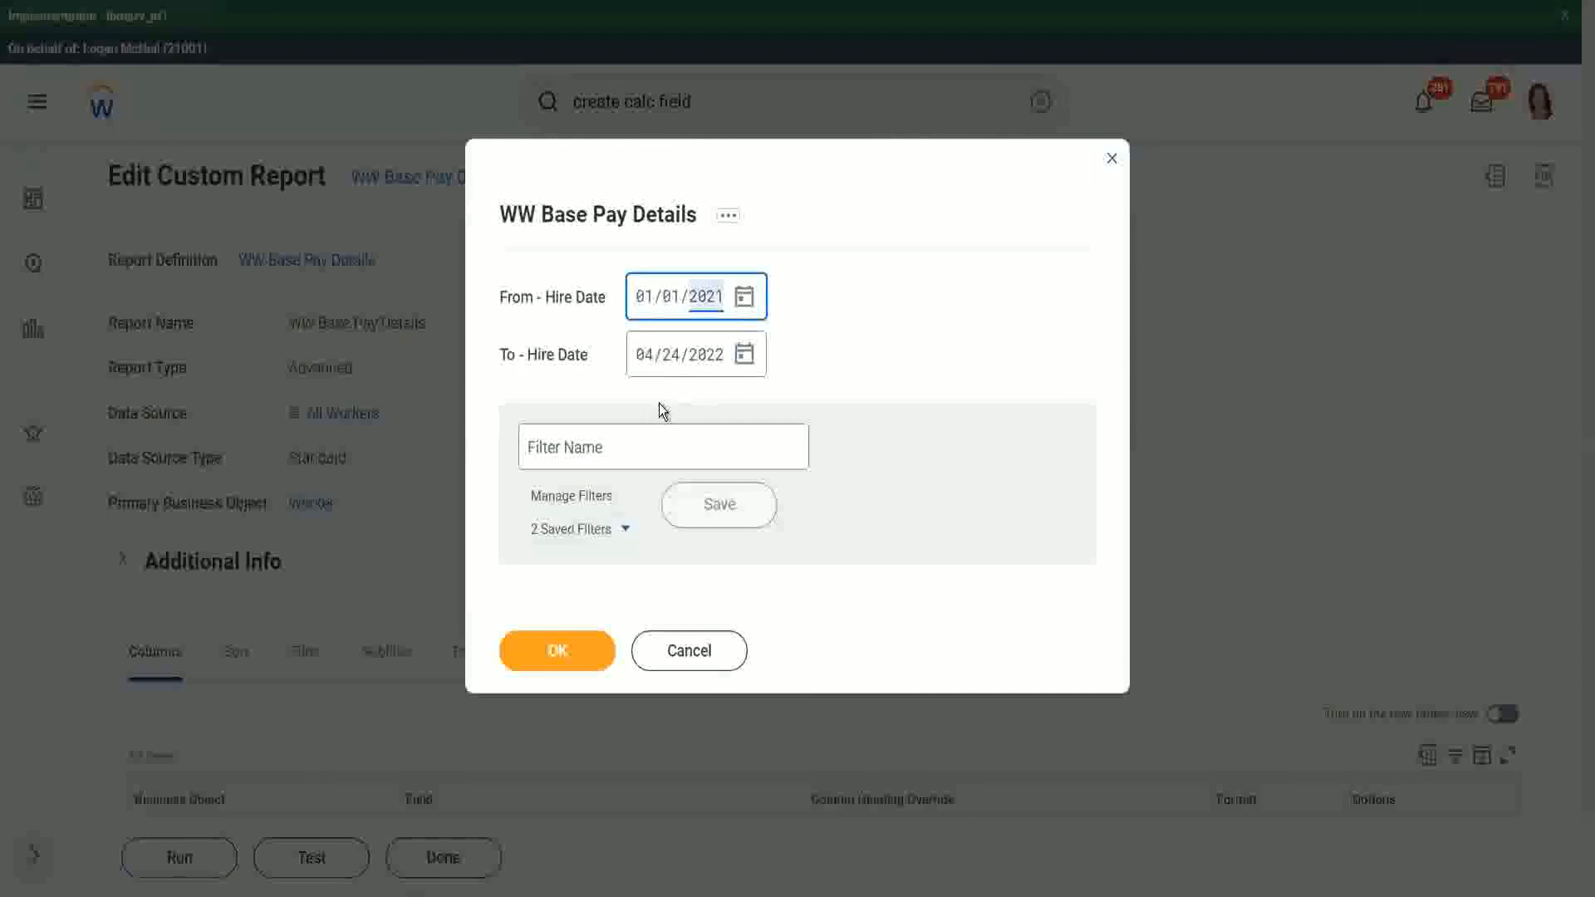
pyautogui.write('00')
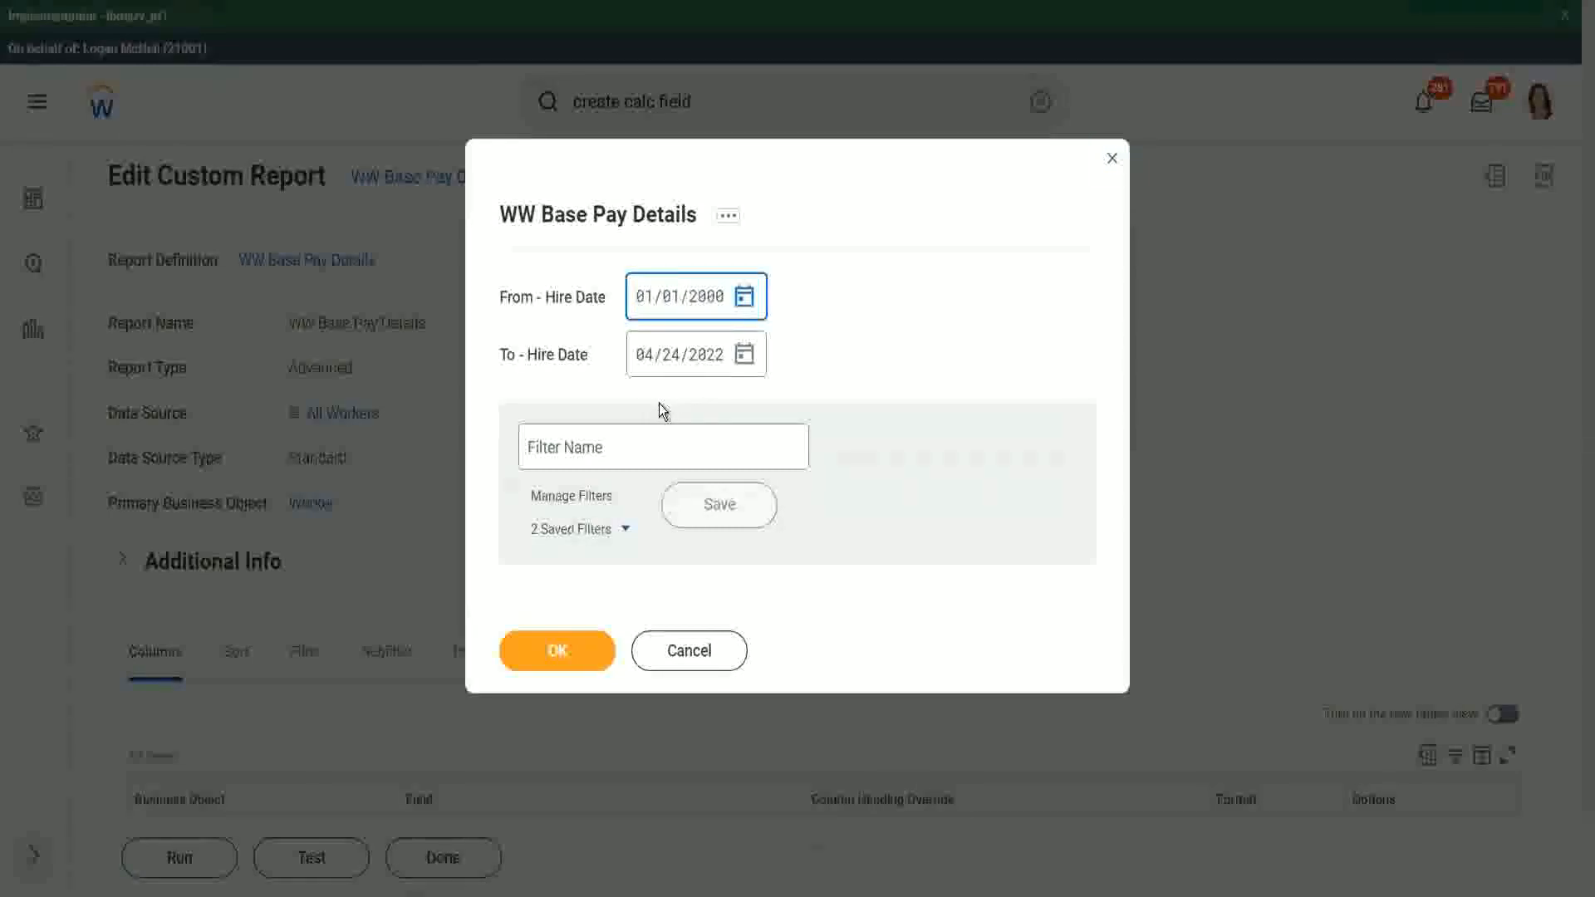
pyautogui.press('Tab')
pyautogui.write('12/31/2')
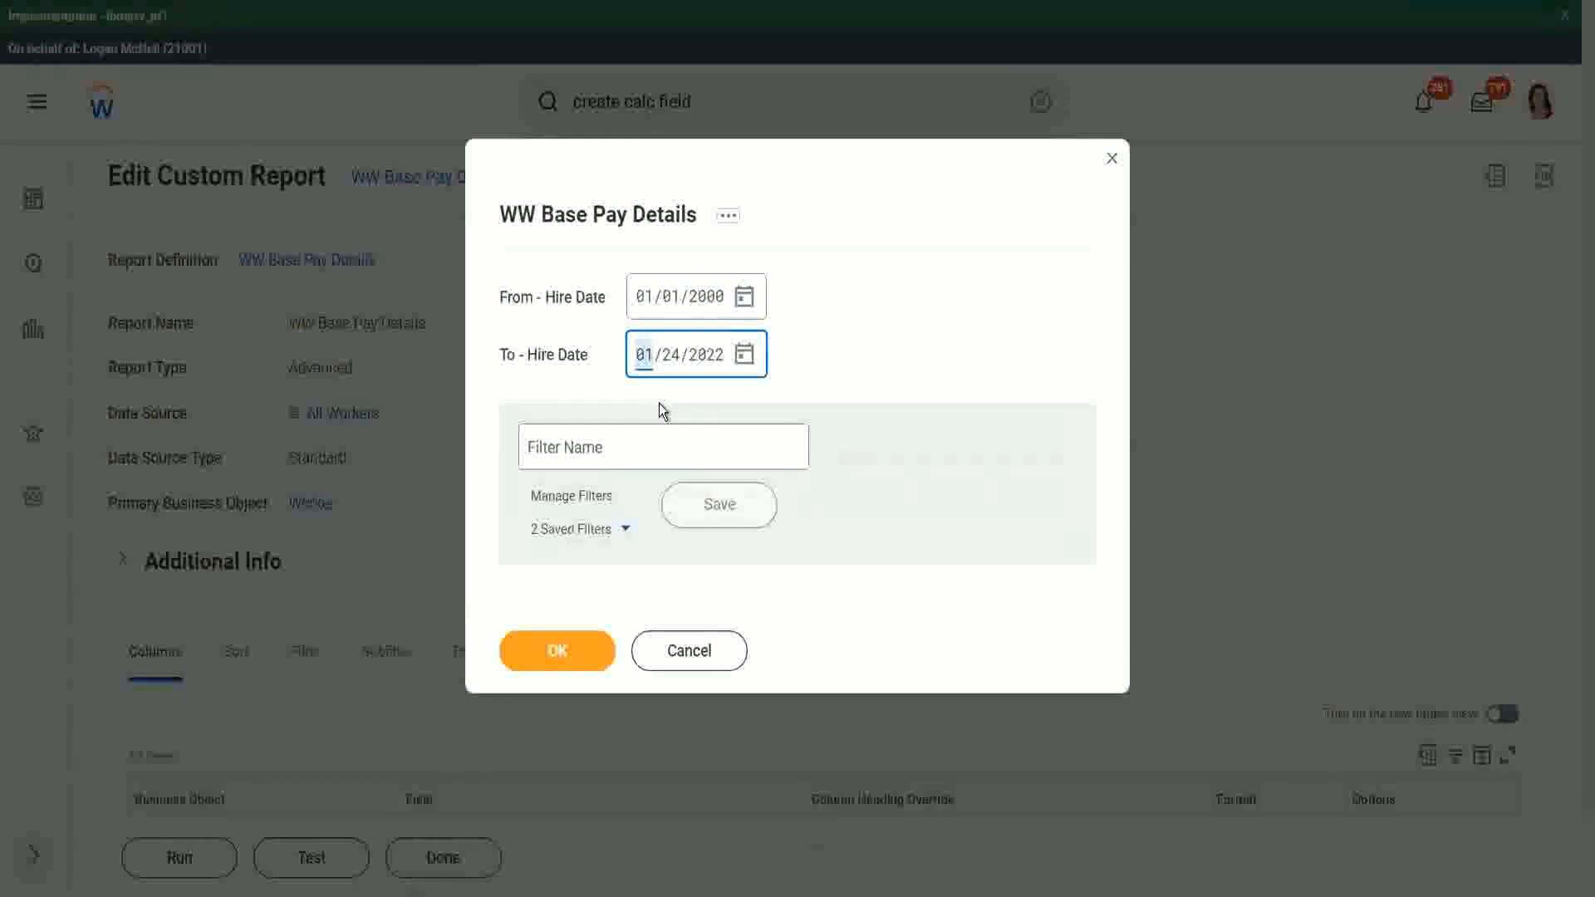
pyautogui.write('000')
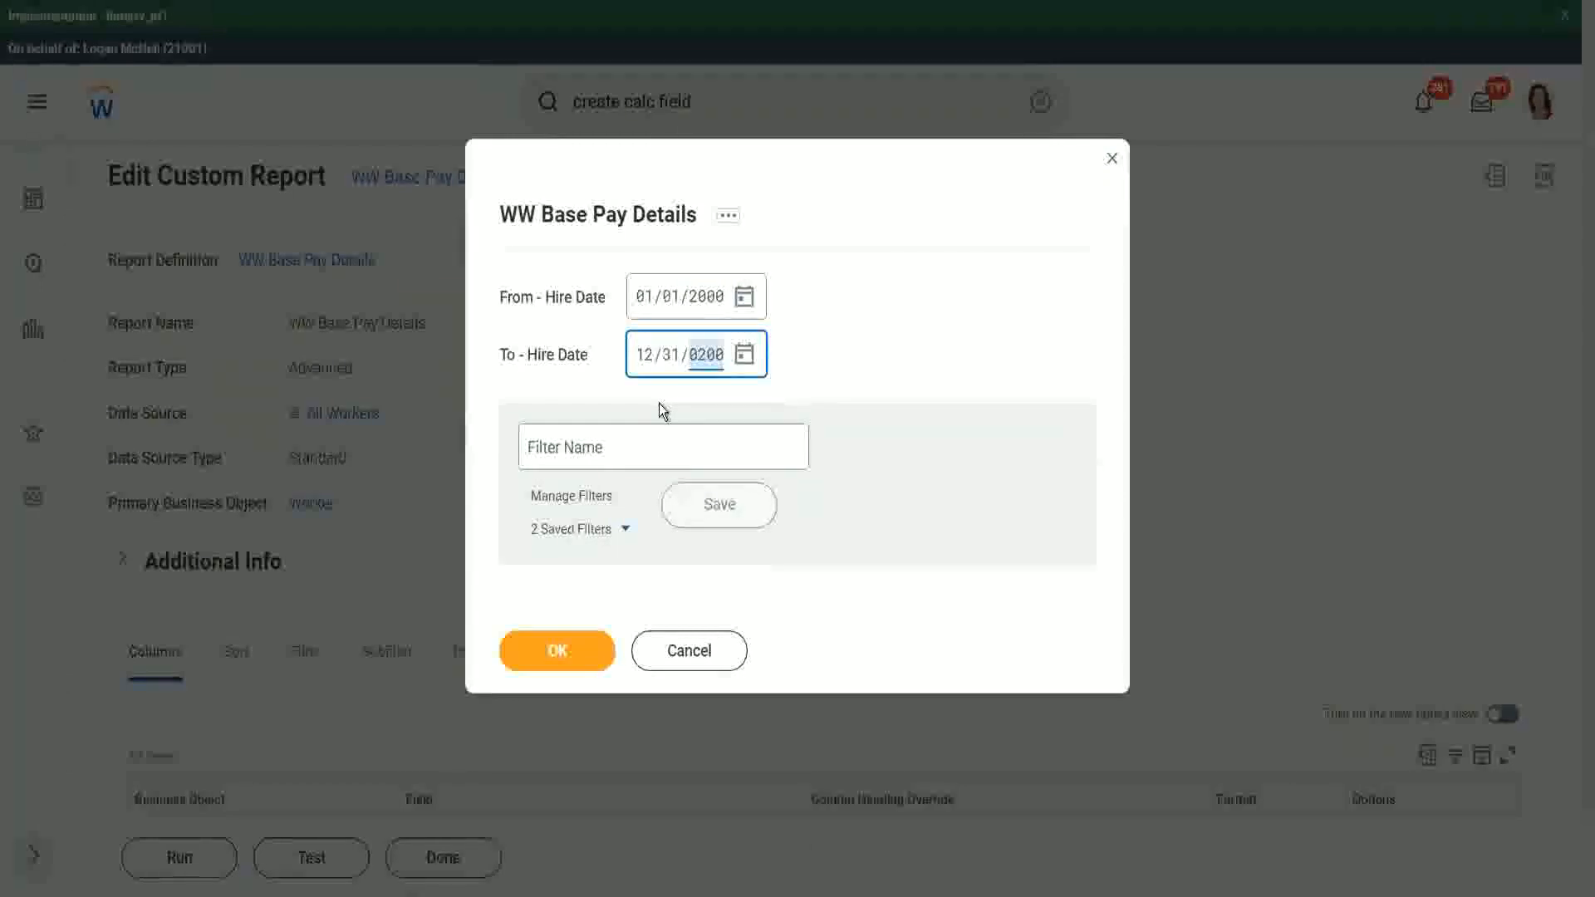
# - Save the prompt values as a filter named 2000 and run the report
pyautogui.click(614, 444)
pyautogui.write('2000')
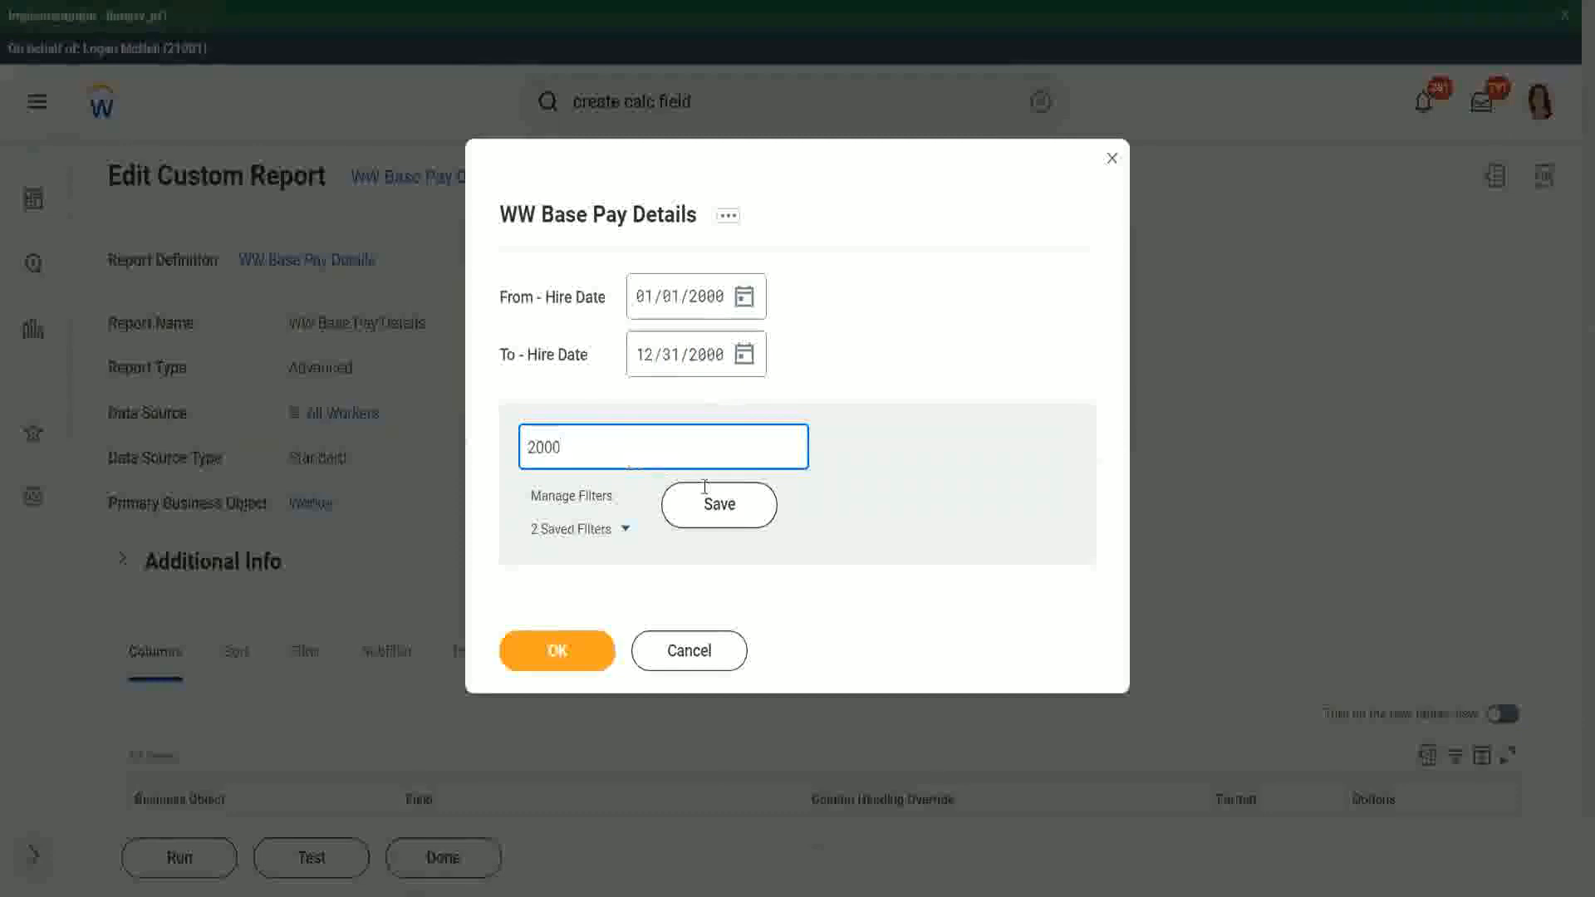
pyautogui.click(707, 495)
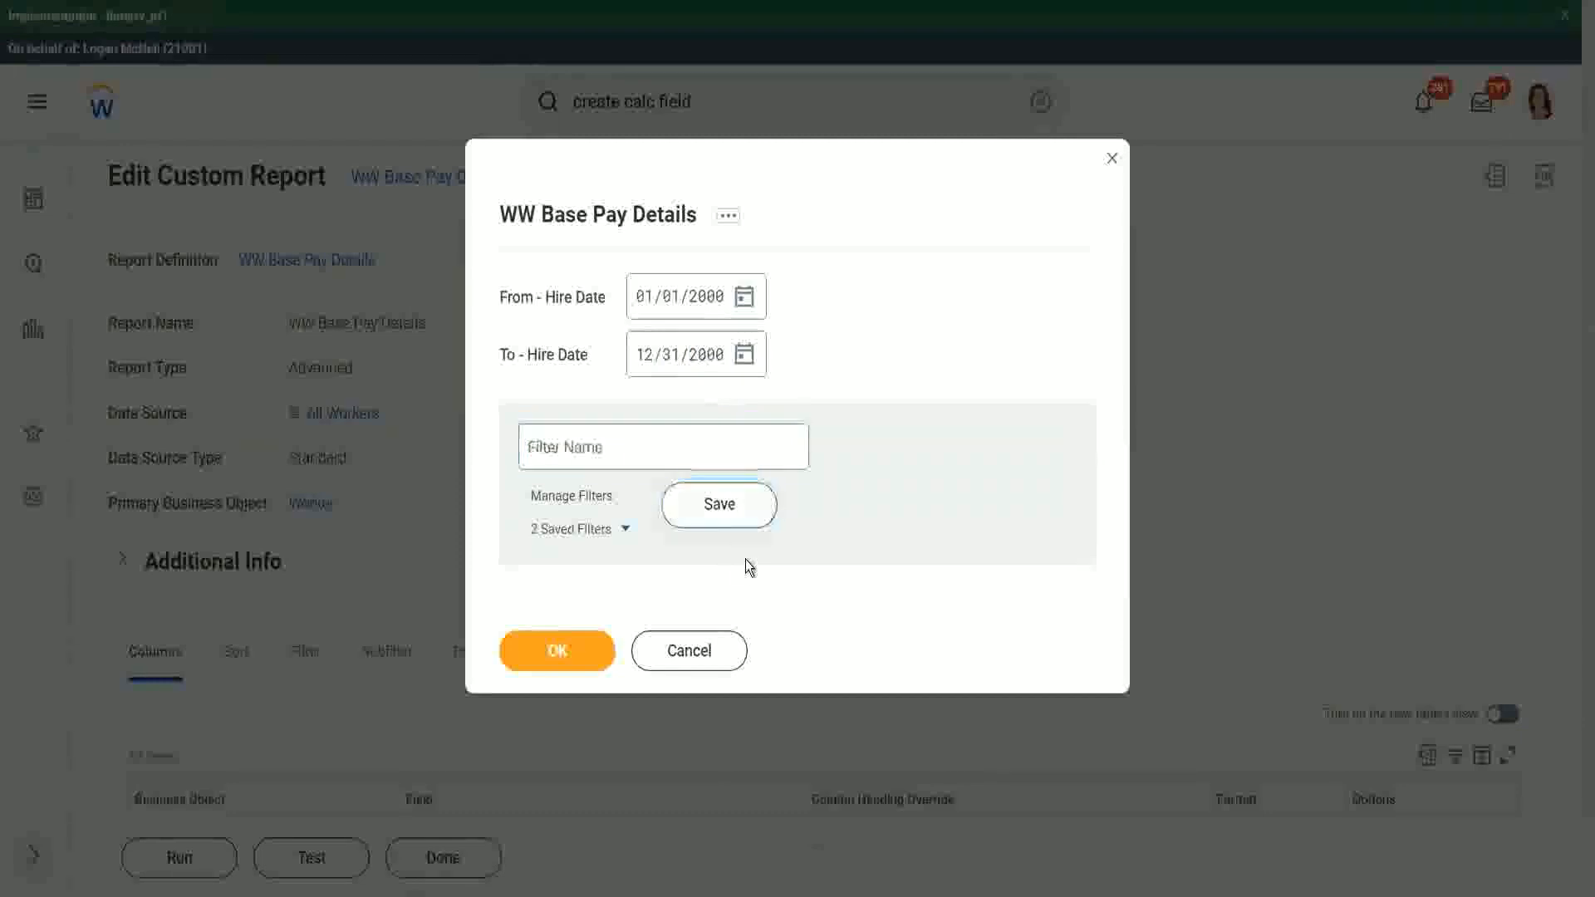
pyautogui.click(551, 656)
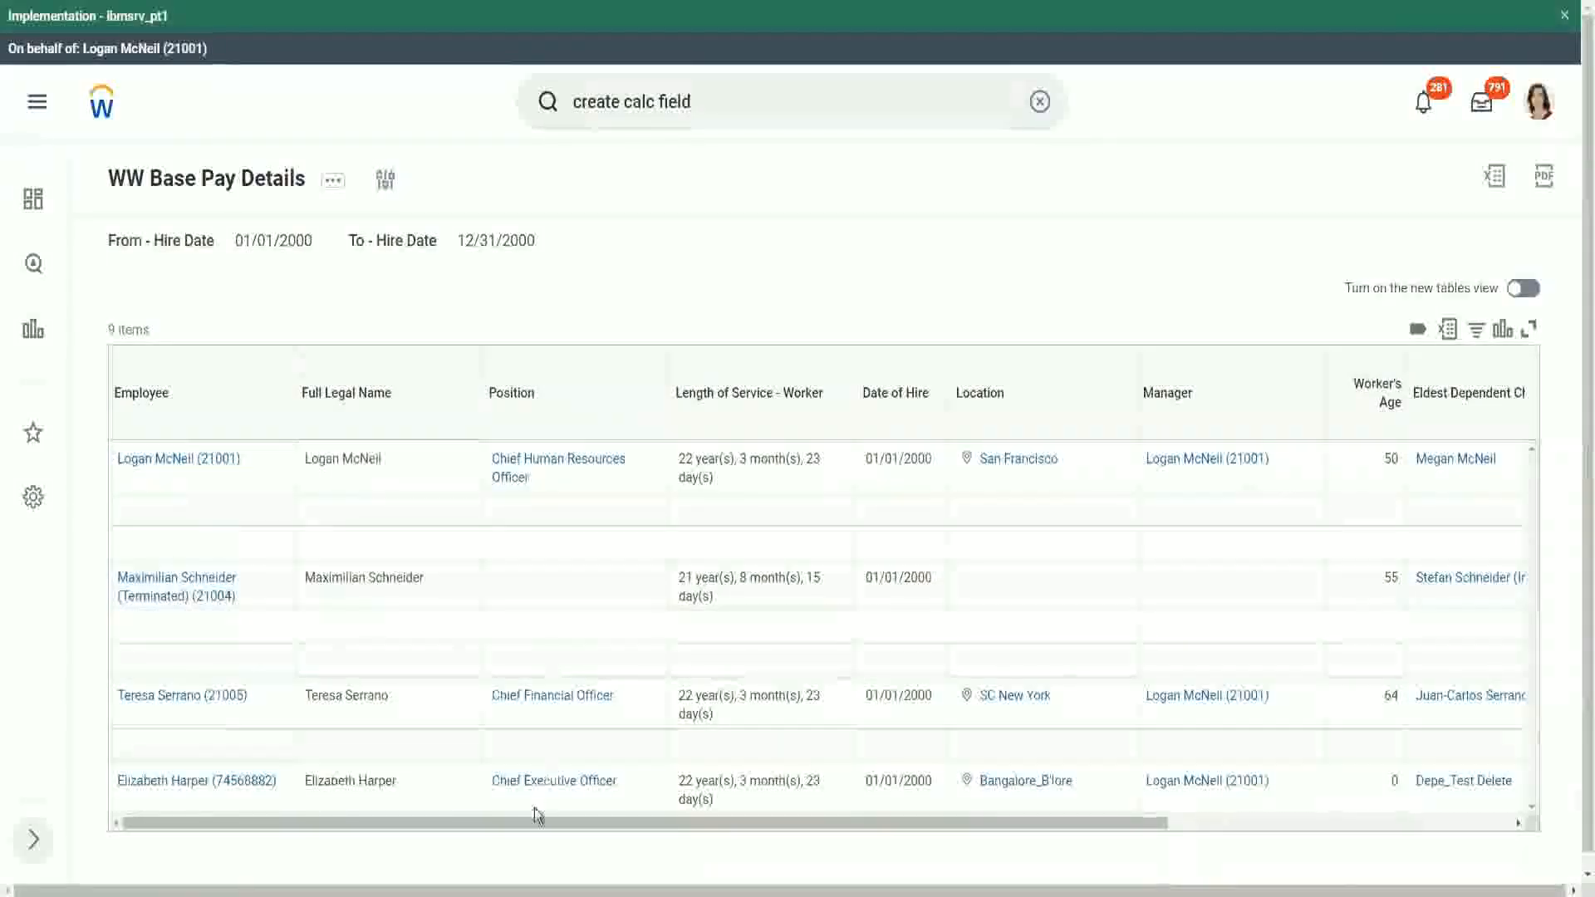
# - Compare each worker's Age of the Eldest Dependent Child with the matching Dependent's Age in the report results
pyautogui.moveTo(529, 823); pyautogui.dragTo(914, 856)
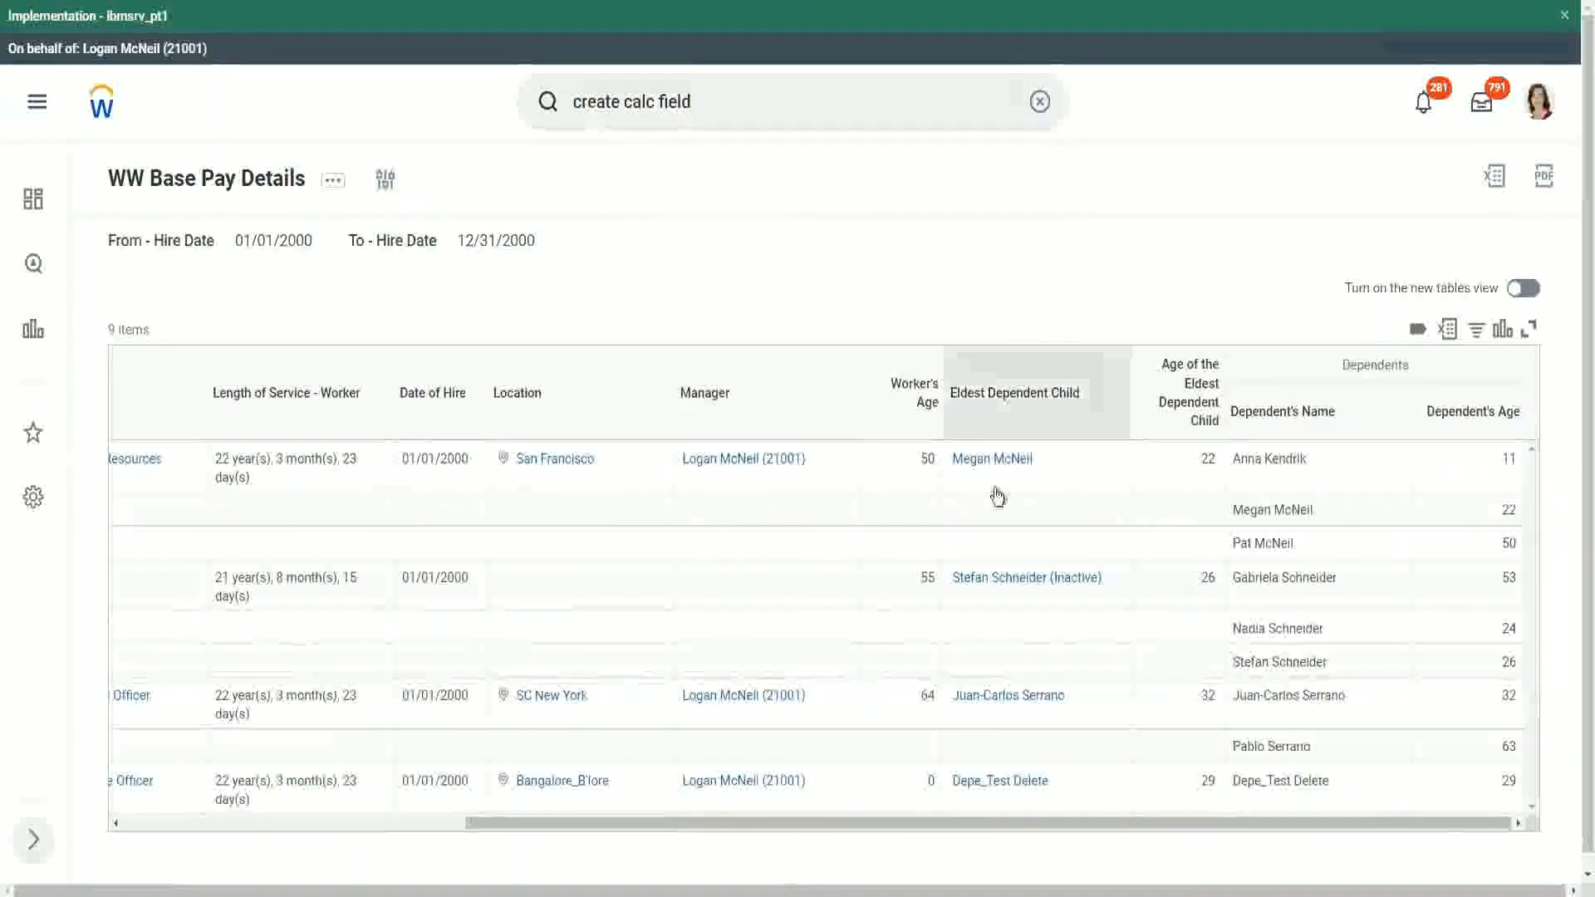
pyautogui.doubleClick(1206, 459)
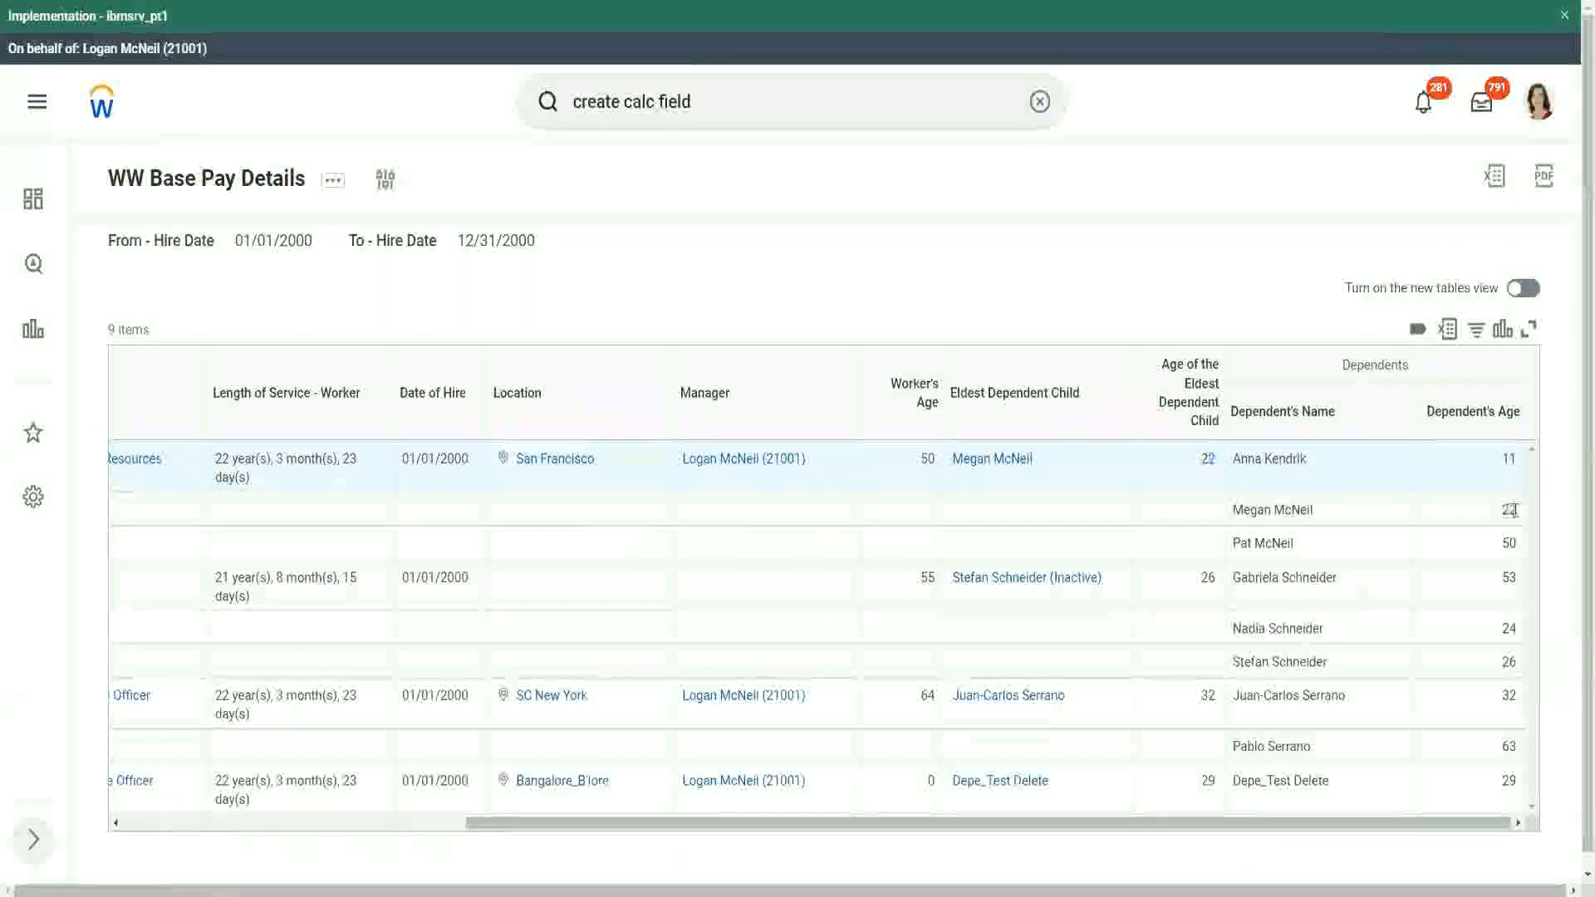
pyautogui.doubleClick(1507, 510)
pyautogui.doubleClick(1205, 459)
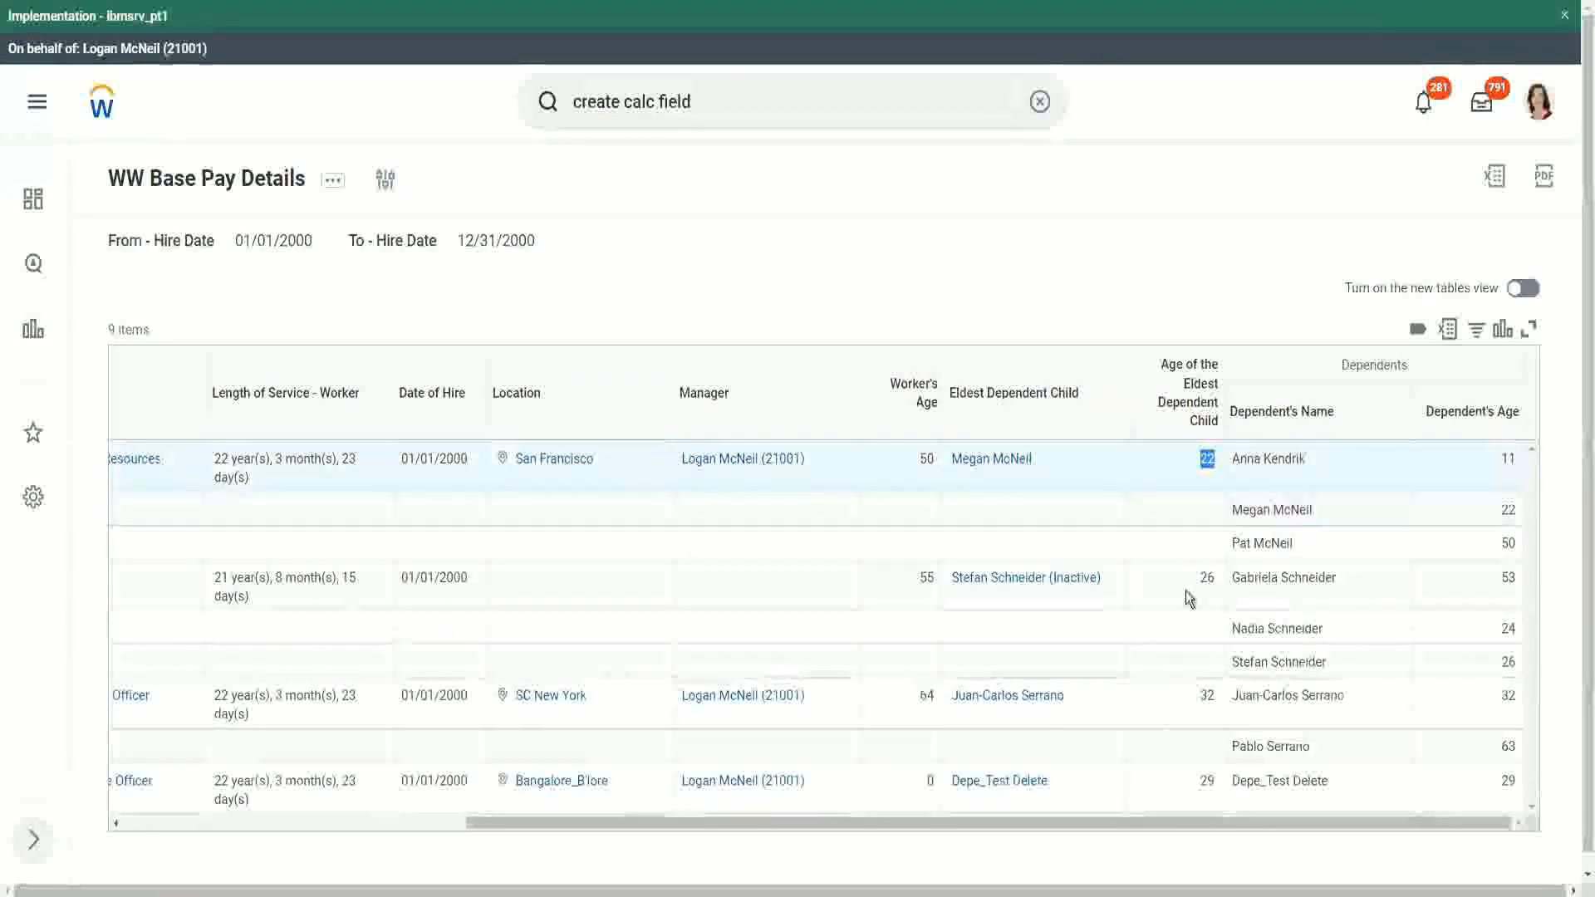
pyautogui.doubleClick(1207, 578)
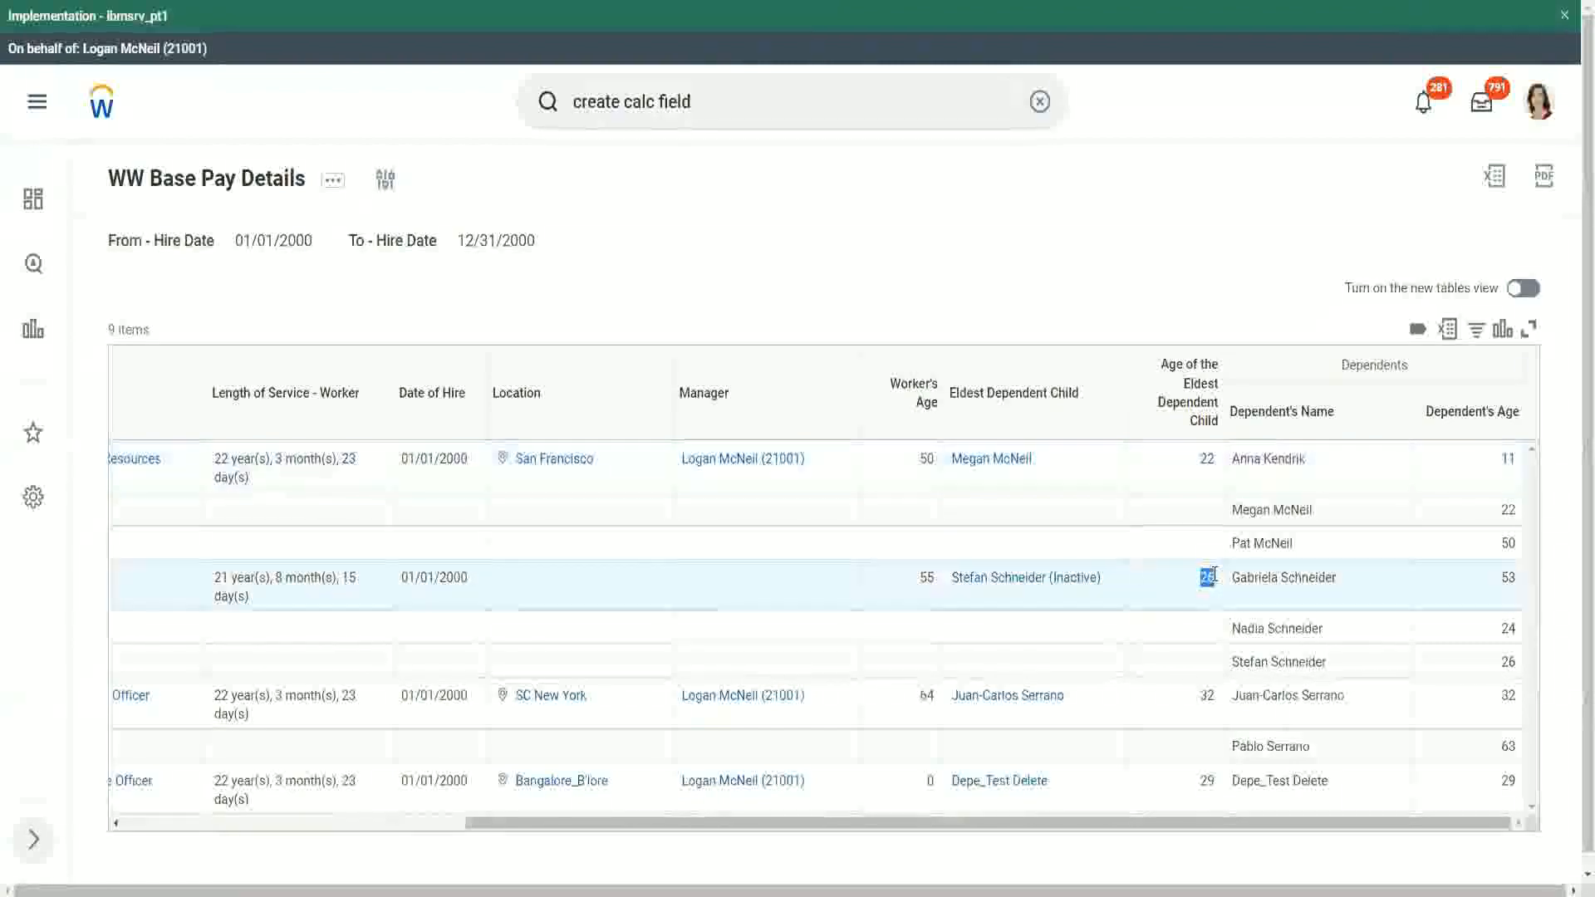
pyautogui.doubleClick(1206, 697)
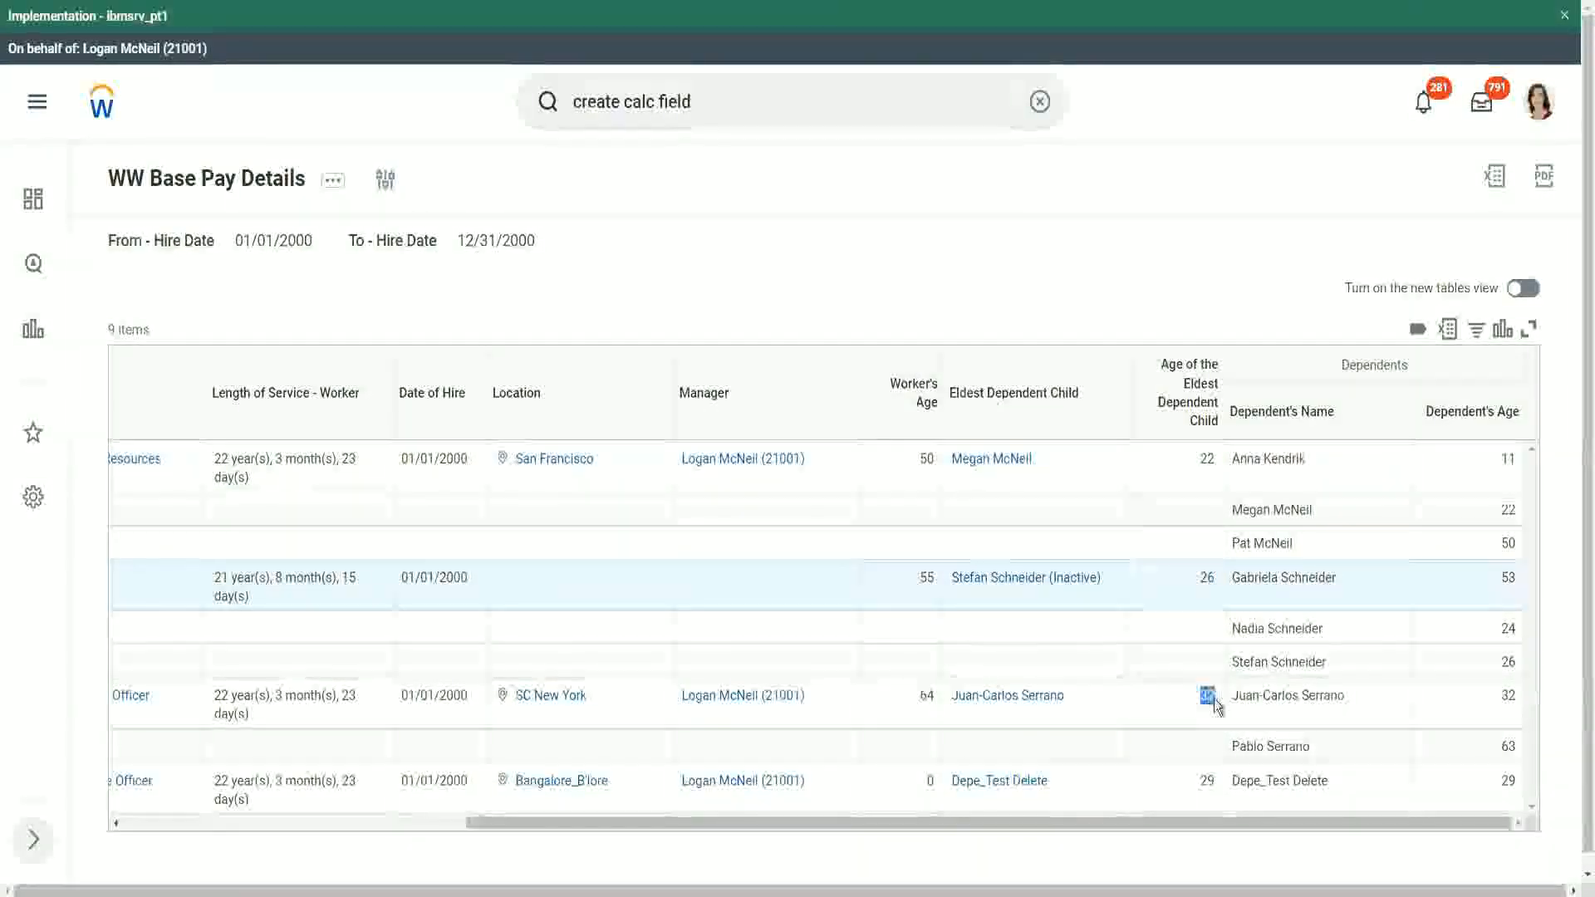
pyautogui.doubleClick(1507, 695)
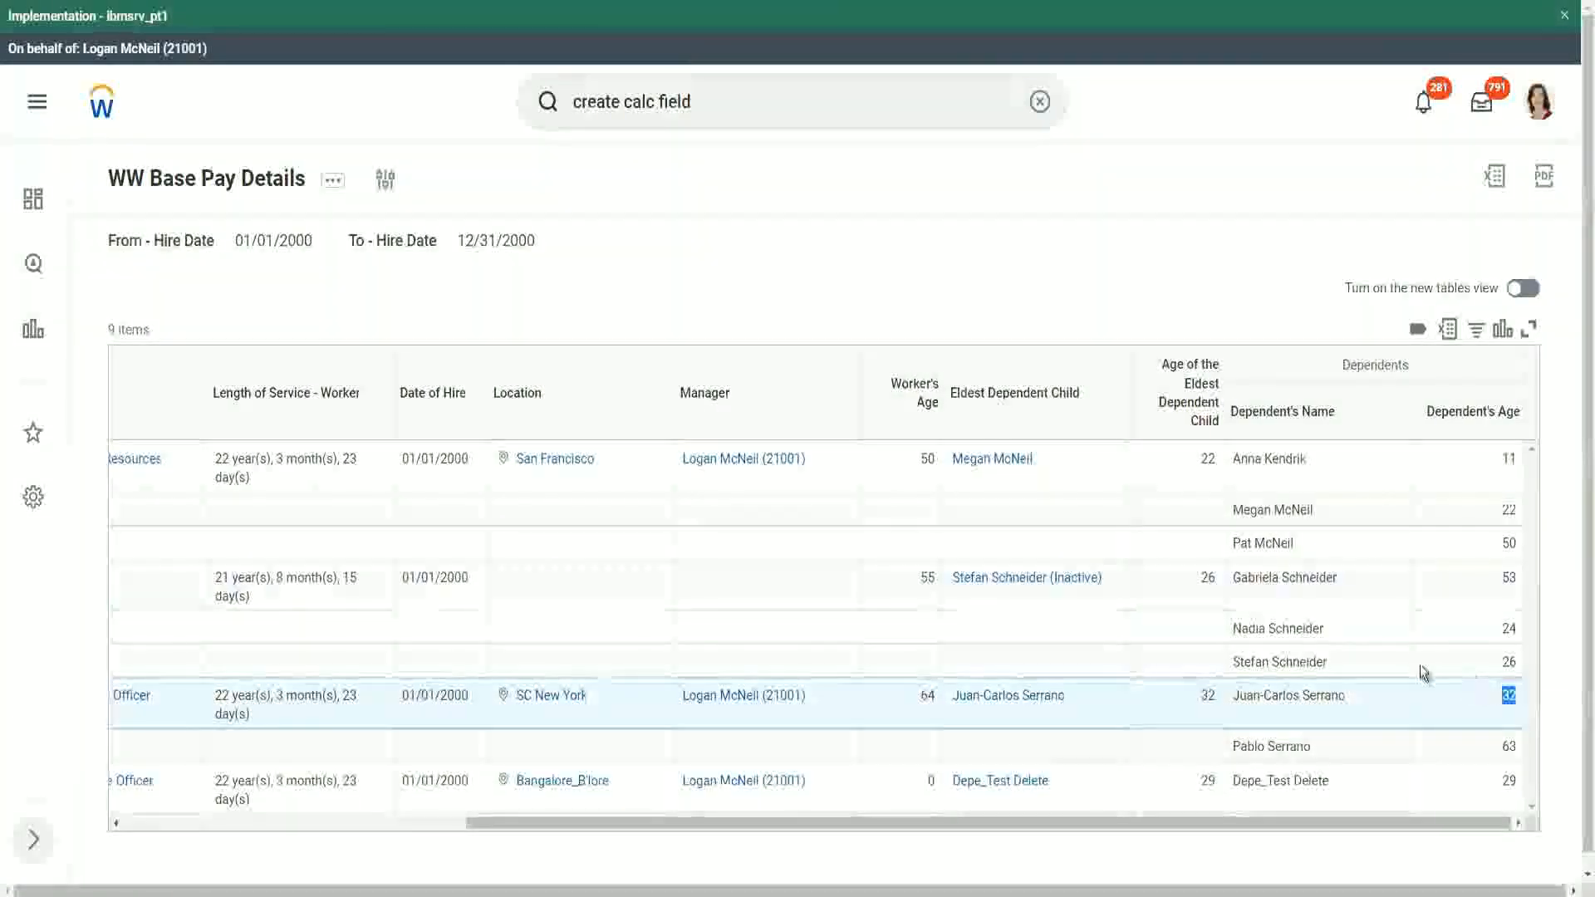
pyautogui.doubleClick(1208, 780)
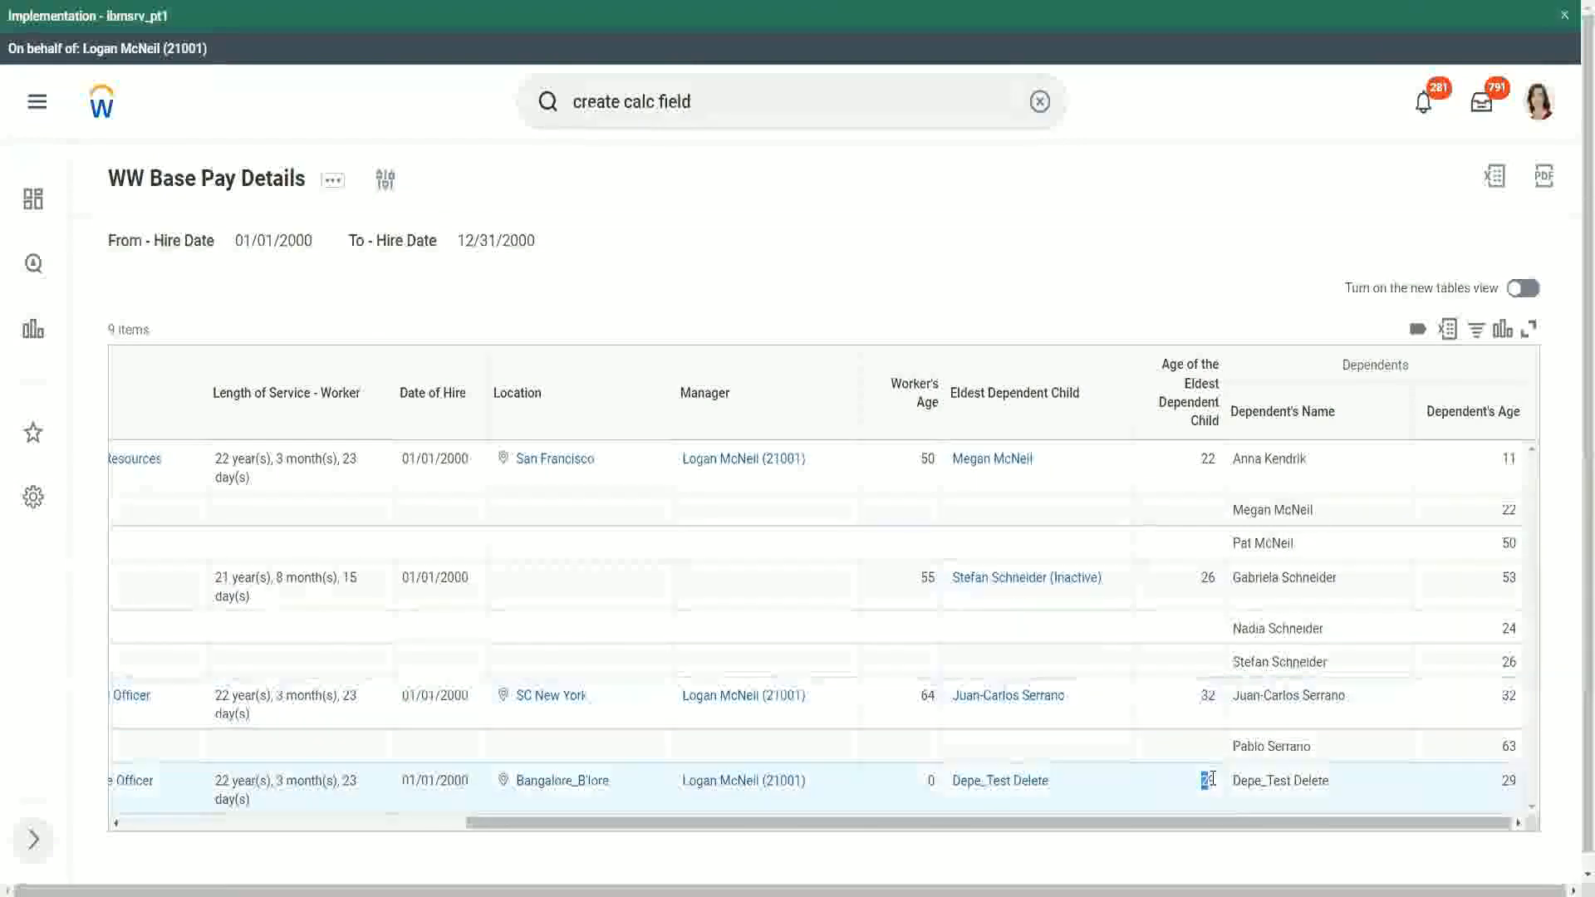
pyautogui.doubleClick(1507, 780)
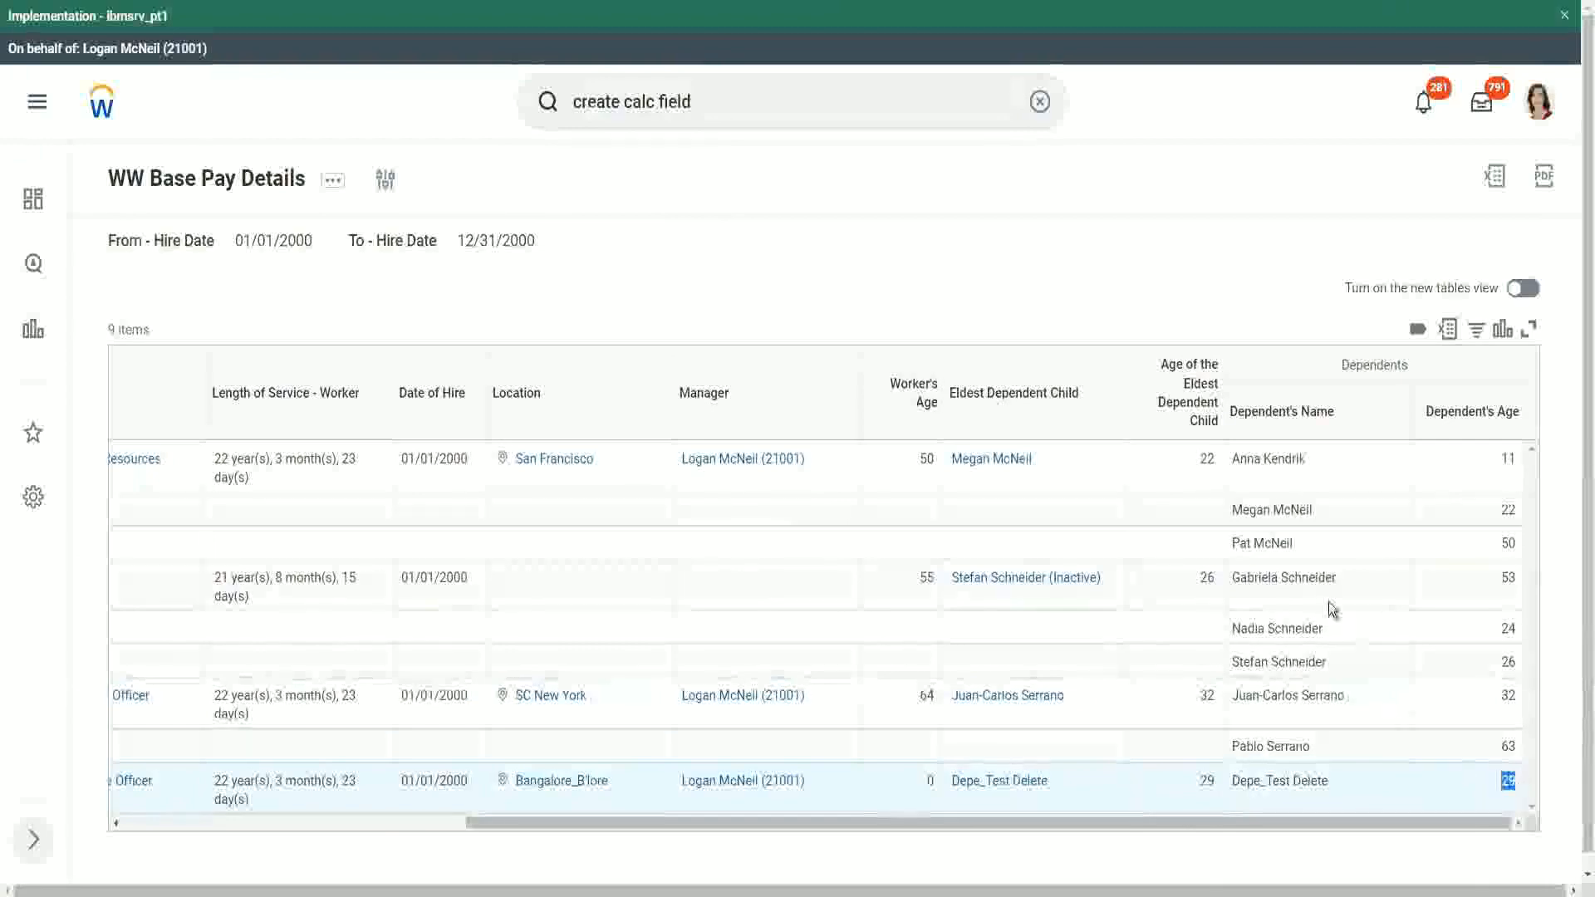
pyautogui.click(1200, 255)
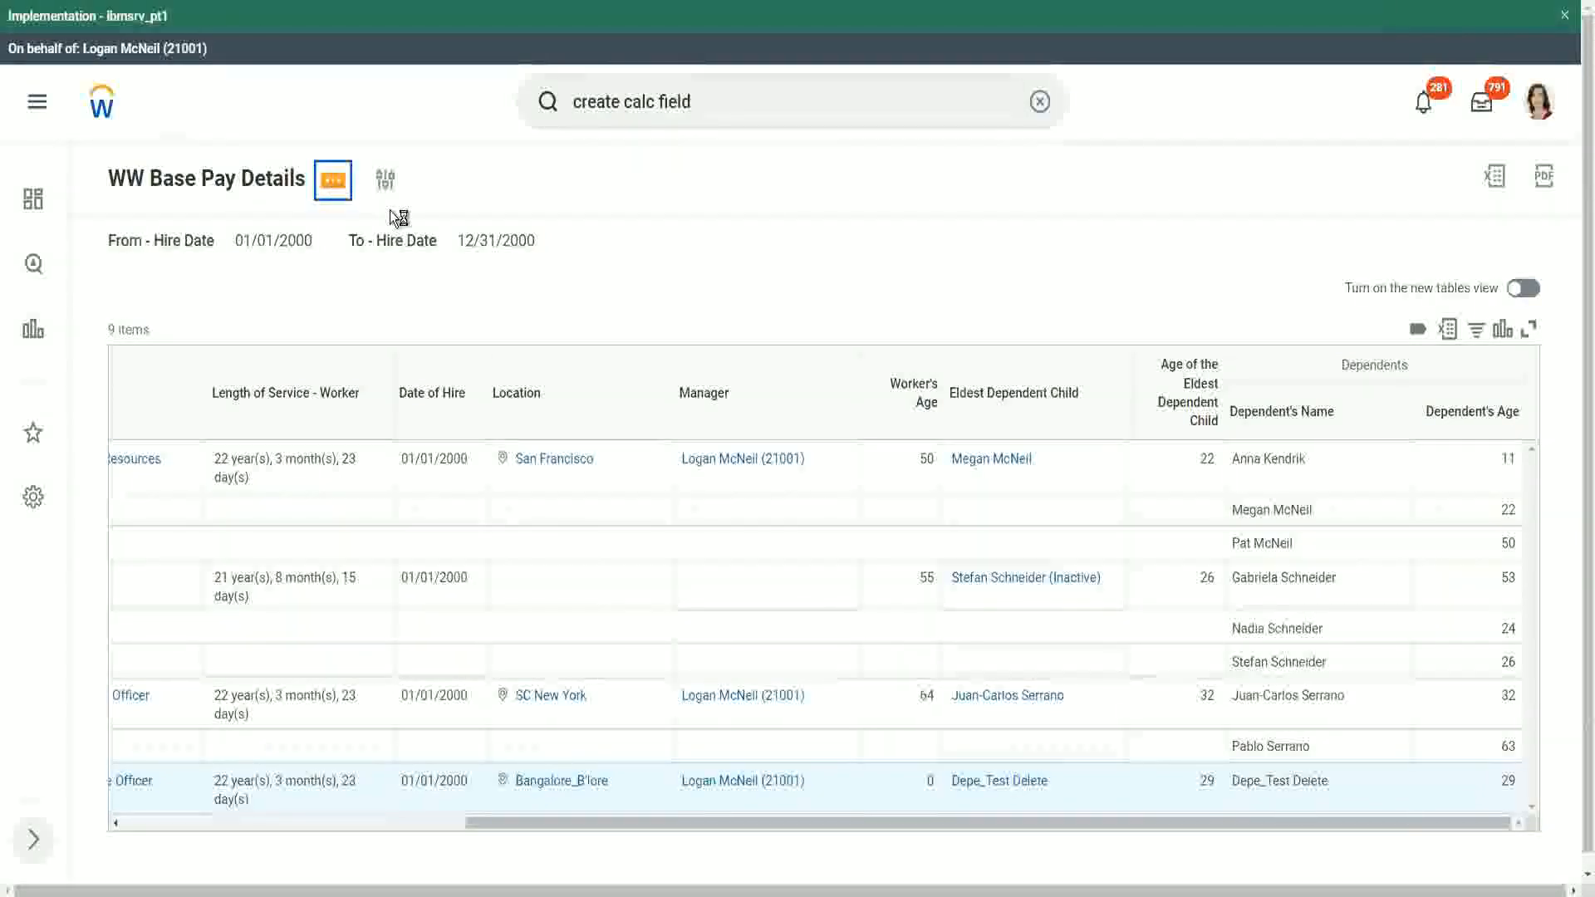
# - Edit the report and add an And filter condition on CF-WW-LRV-Age of the eldest Dependent Child below the Eldest Dependent Child condition
pyautogui.moveTo(432, 281)
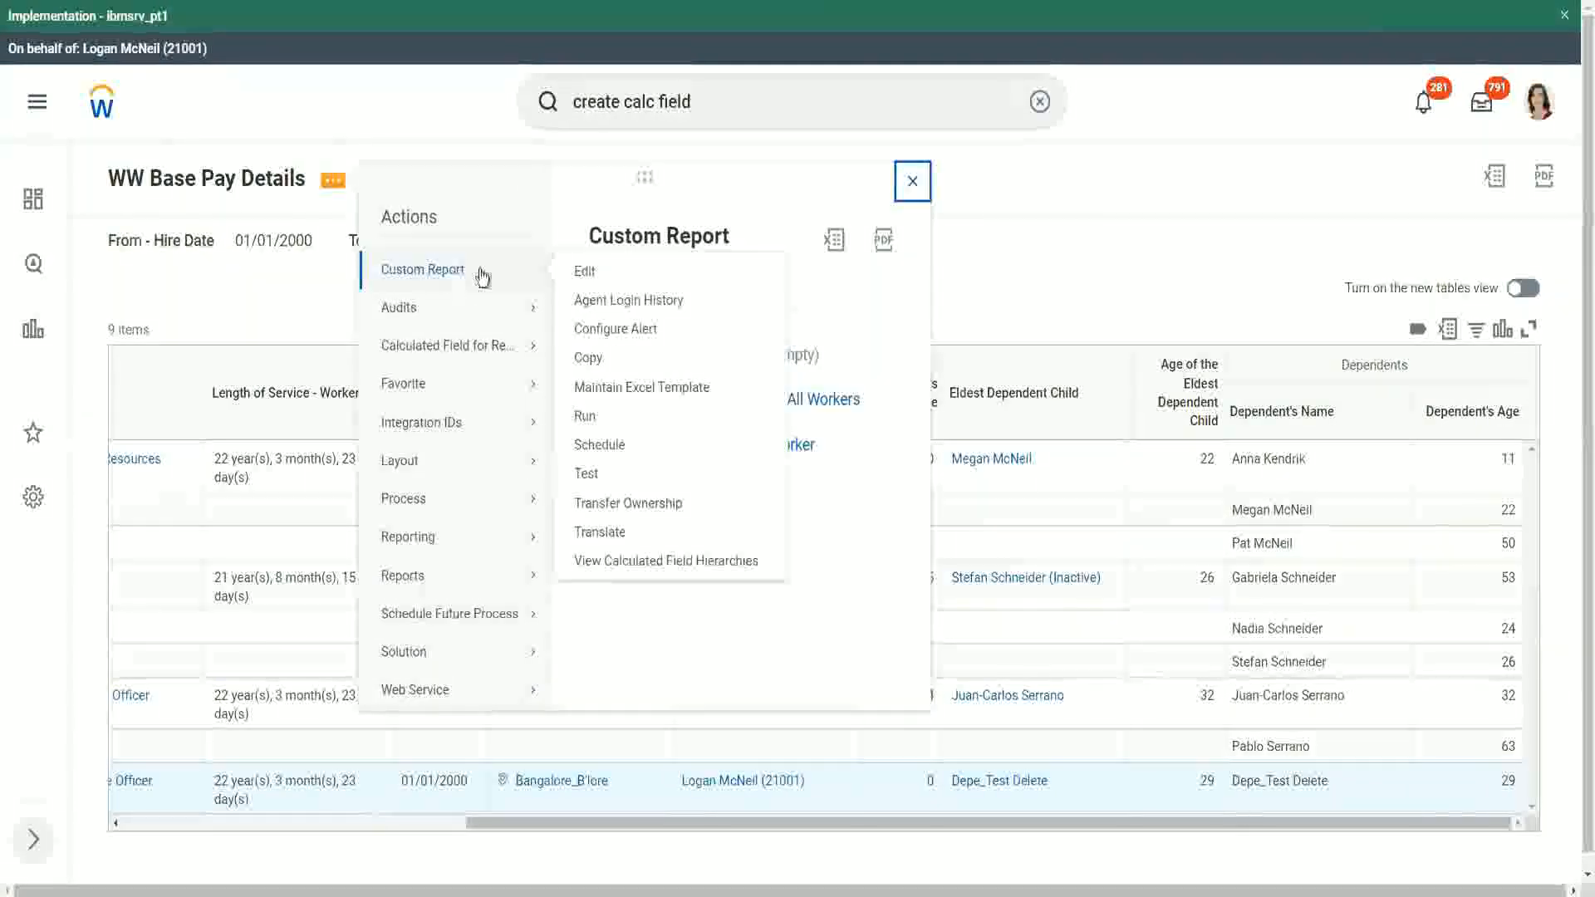
pyautogui.click(586, 274)
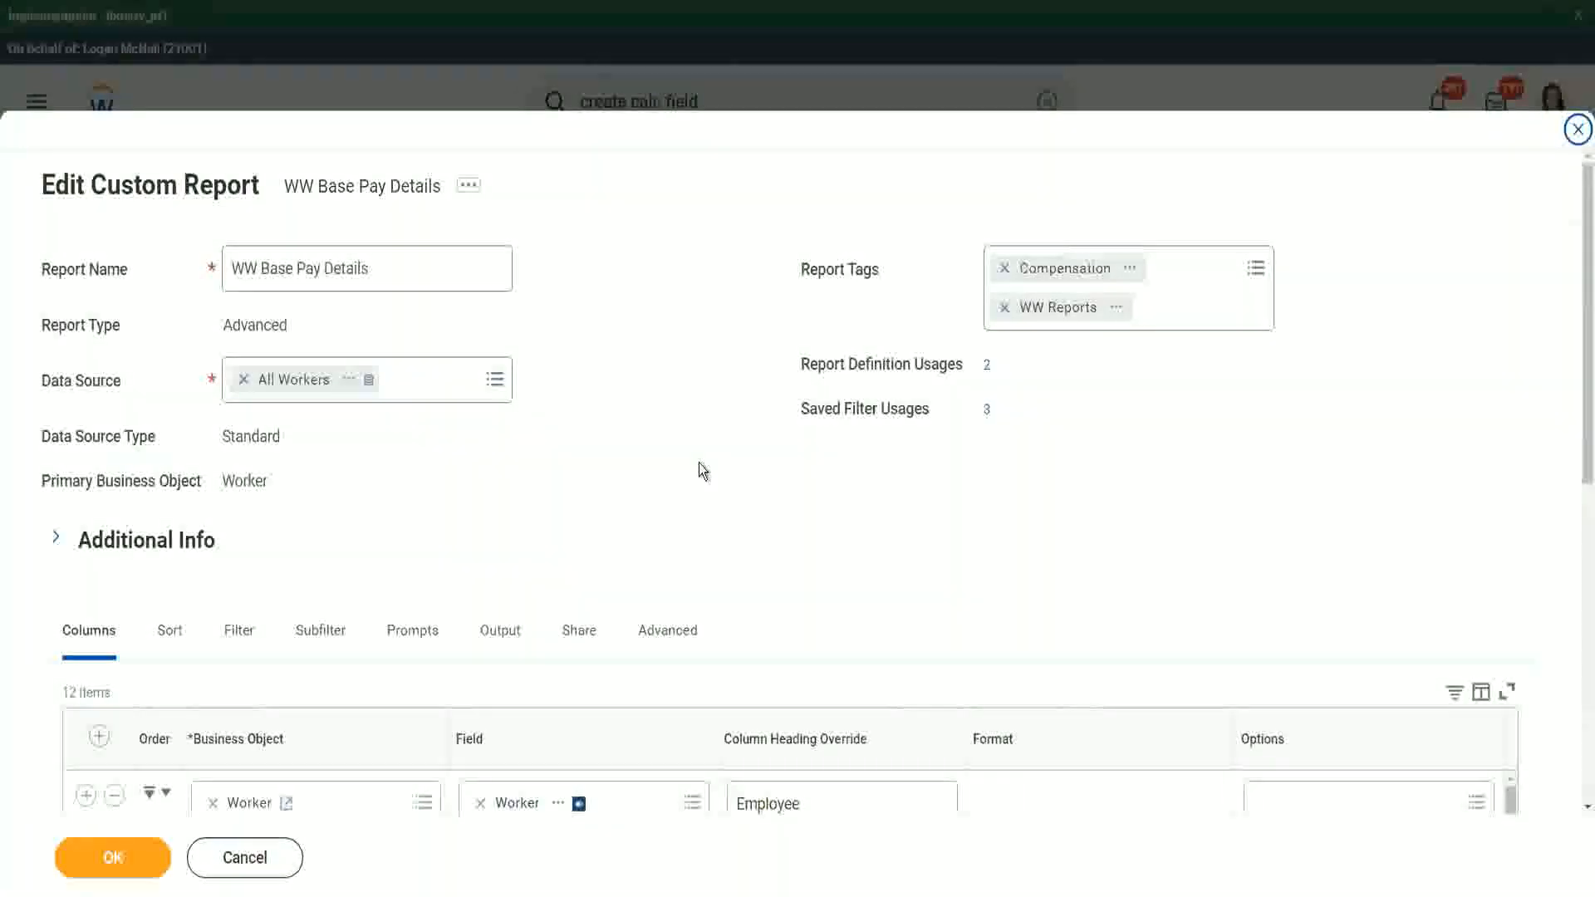
pyautogui.scroll(-3, 726, 420)
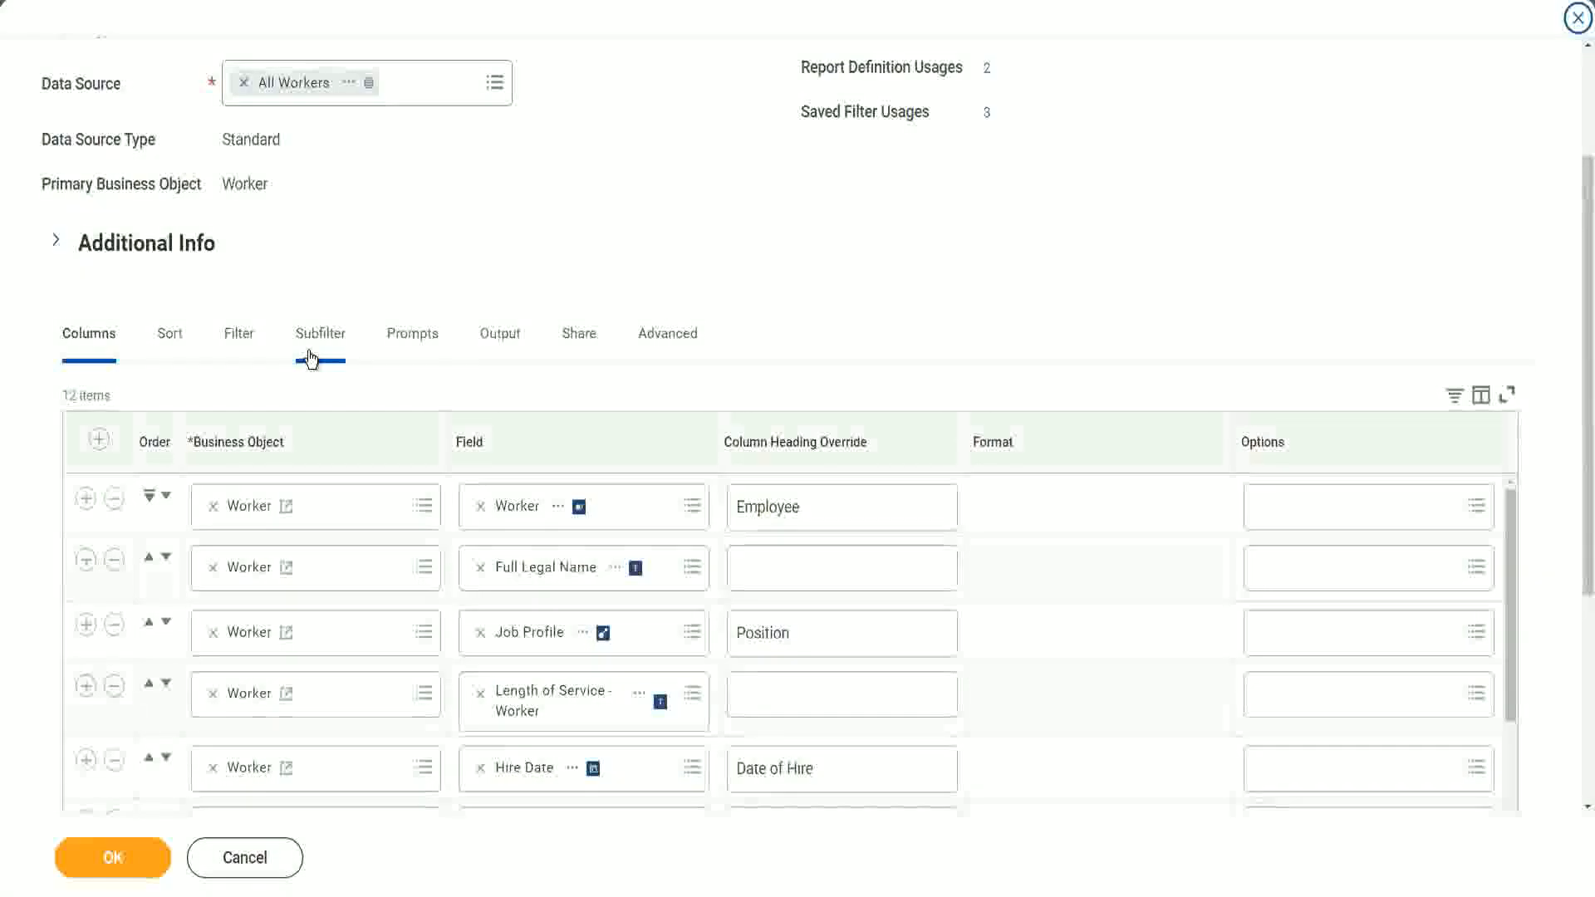
pyautogui.click(241, 335)
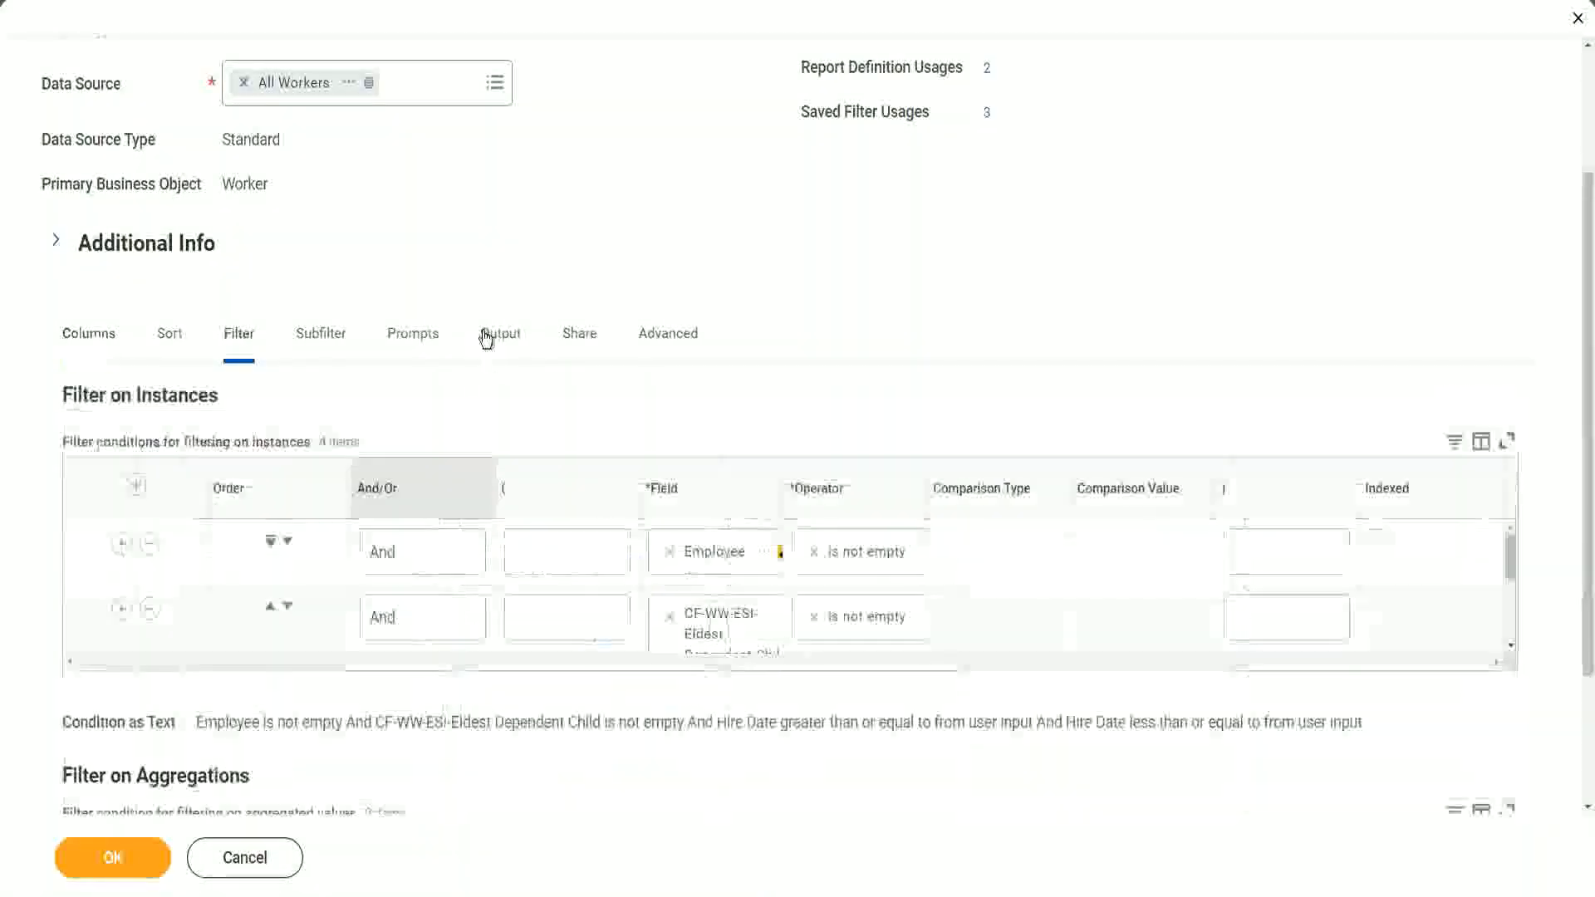
pyautogui.click(86, 610)
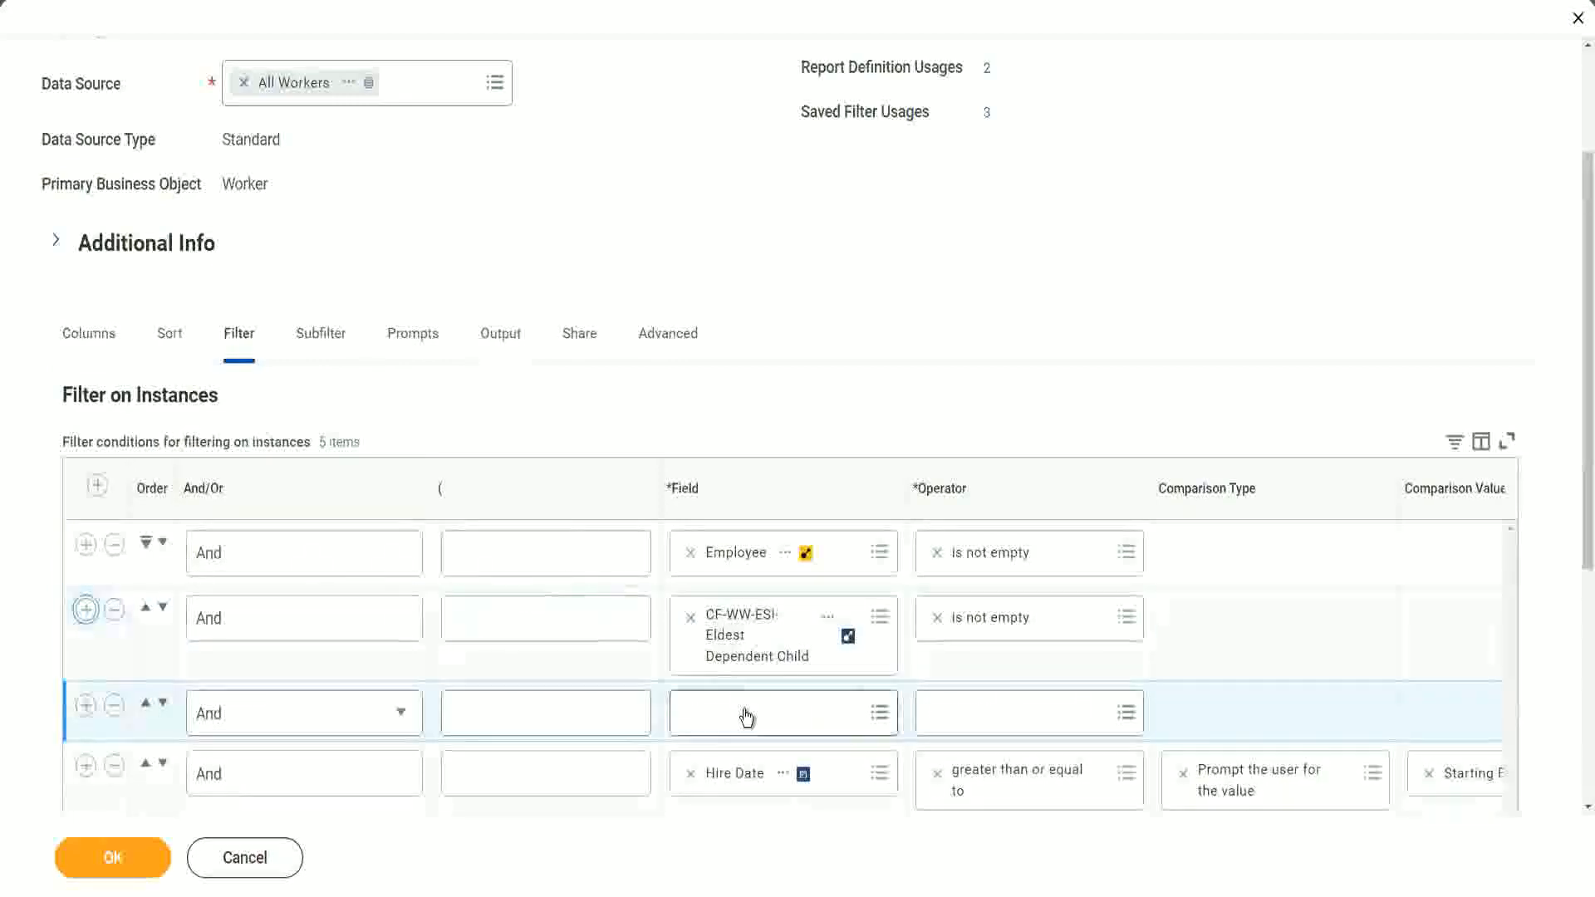
pyautogui.click(747, 710)
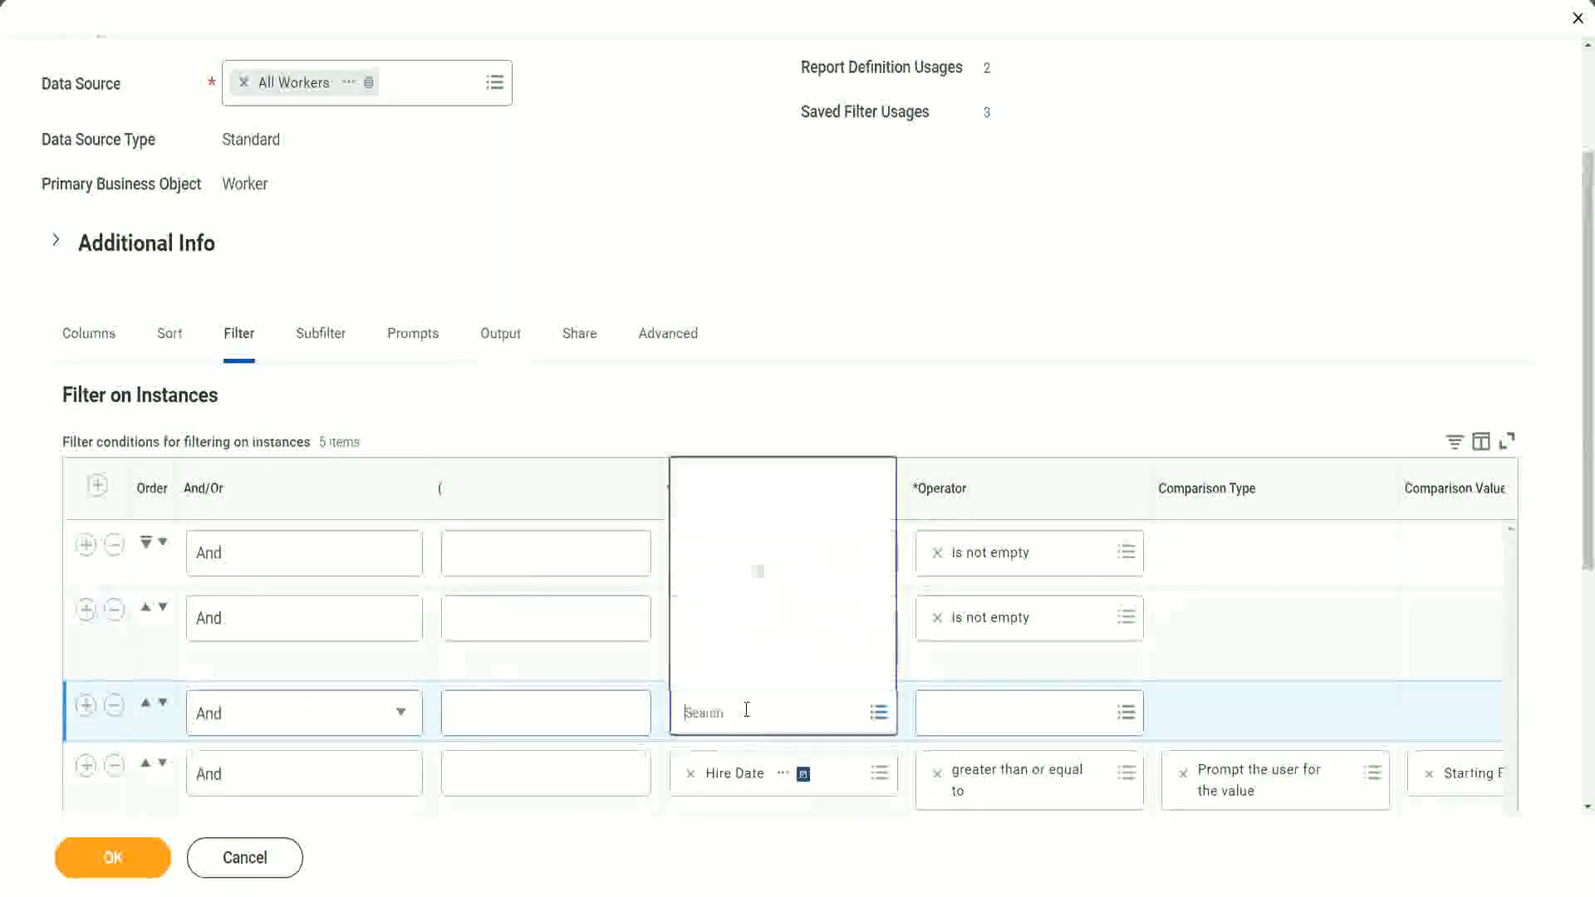
pyautogui.click(779, 479)
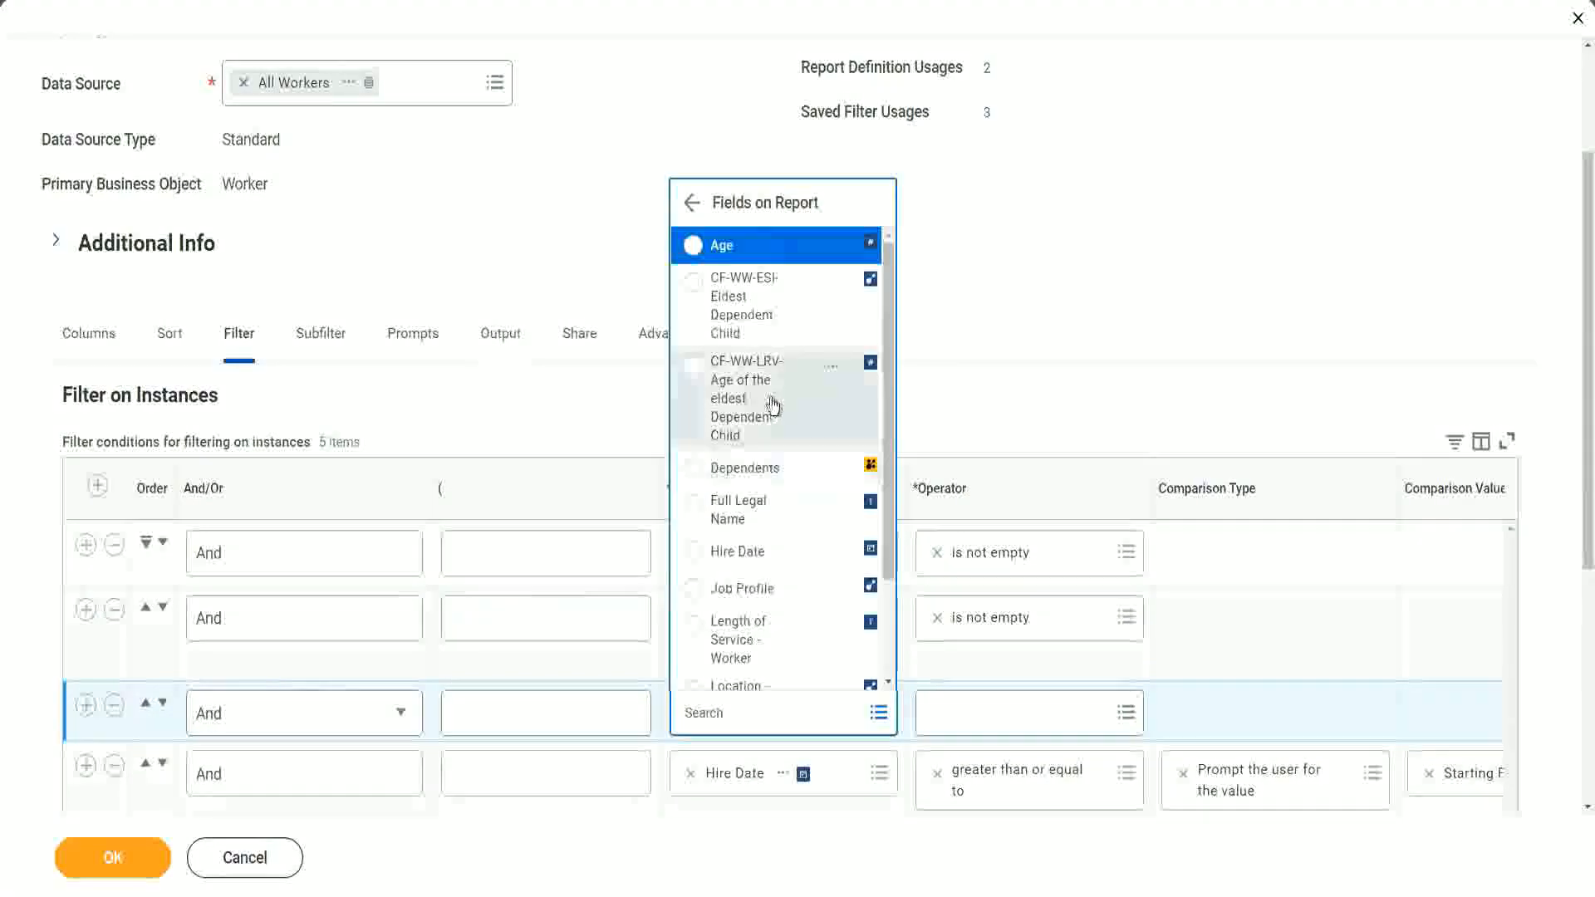
pyautogui.click(723, 398)
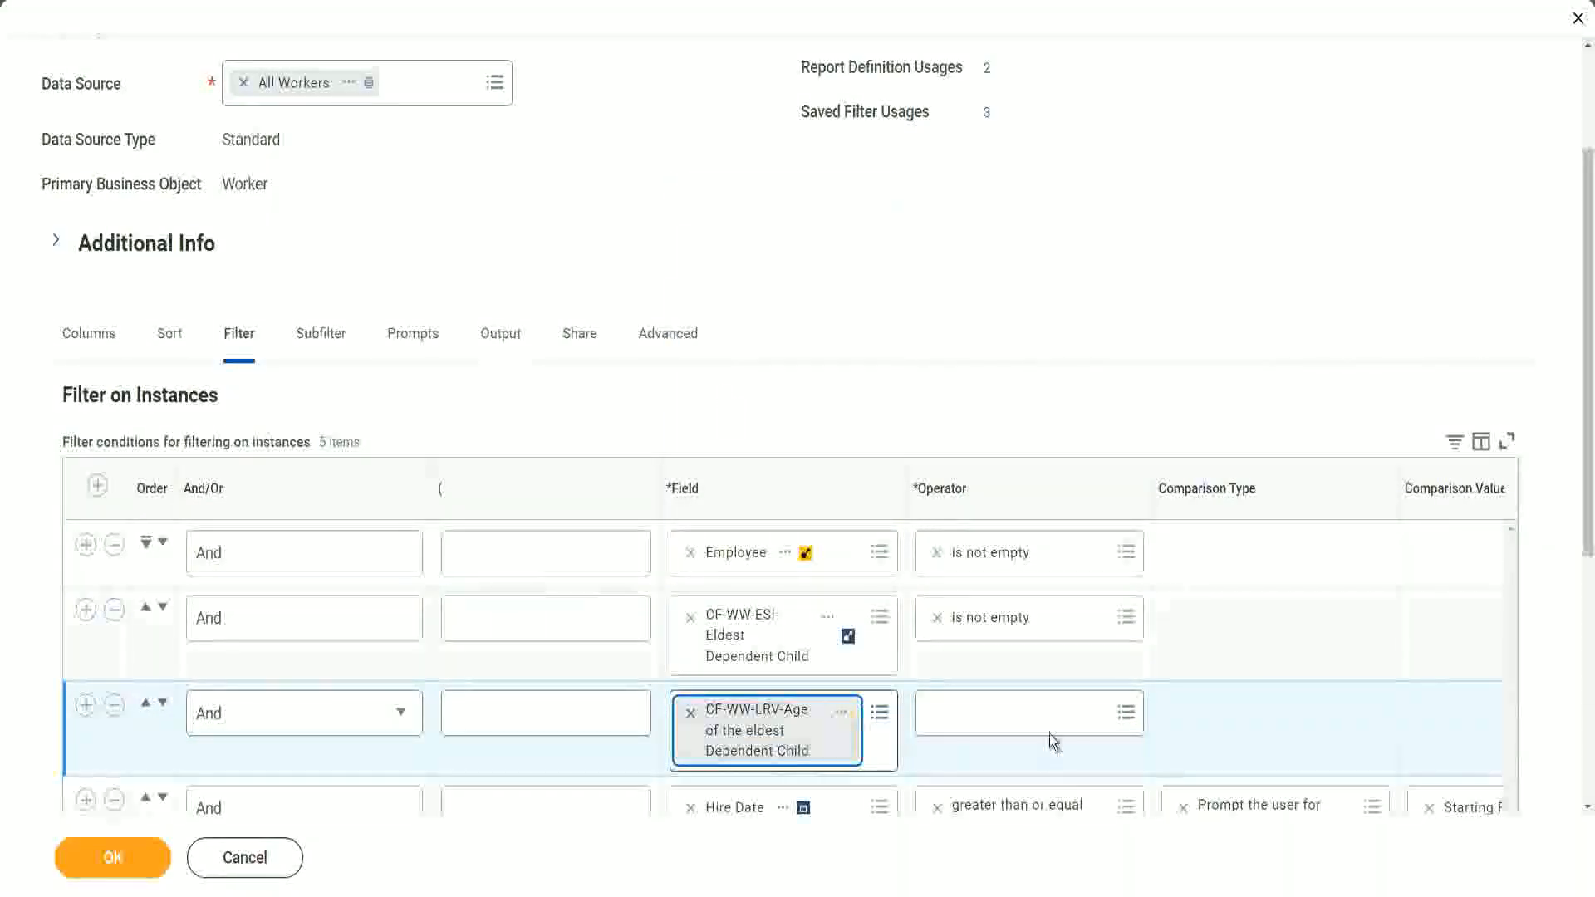
# - Set the new age condition to less than or equal to 30 and save the report
pyautogui.click(1035, 711)
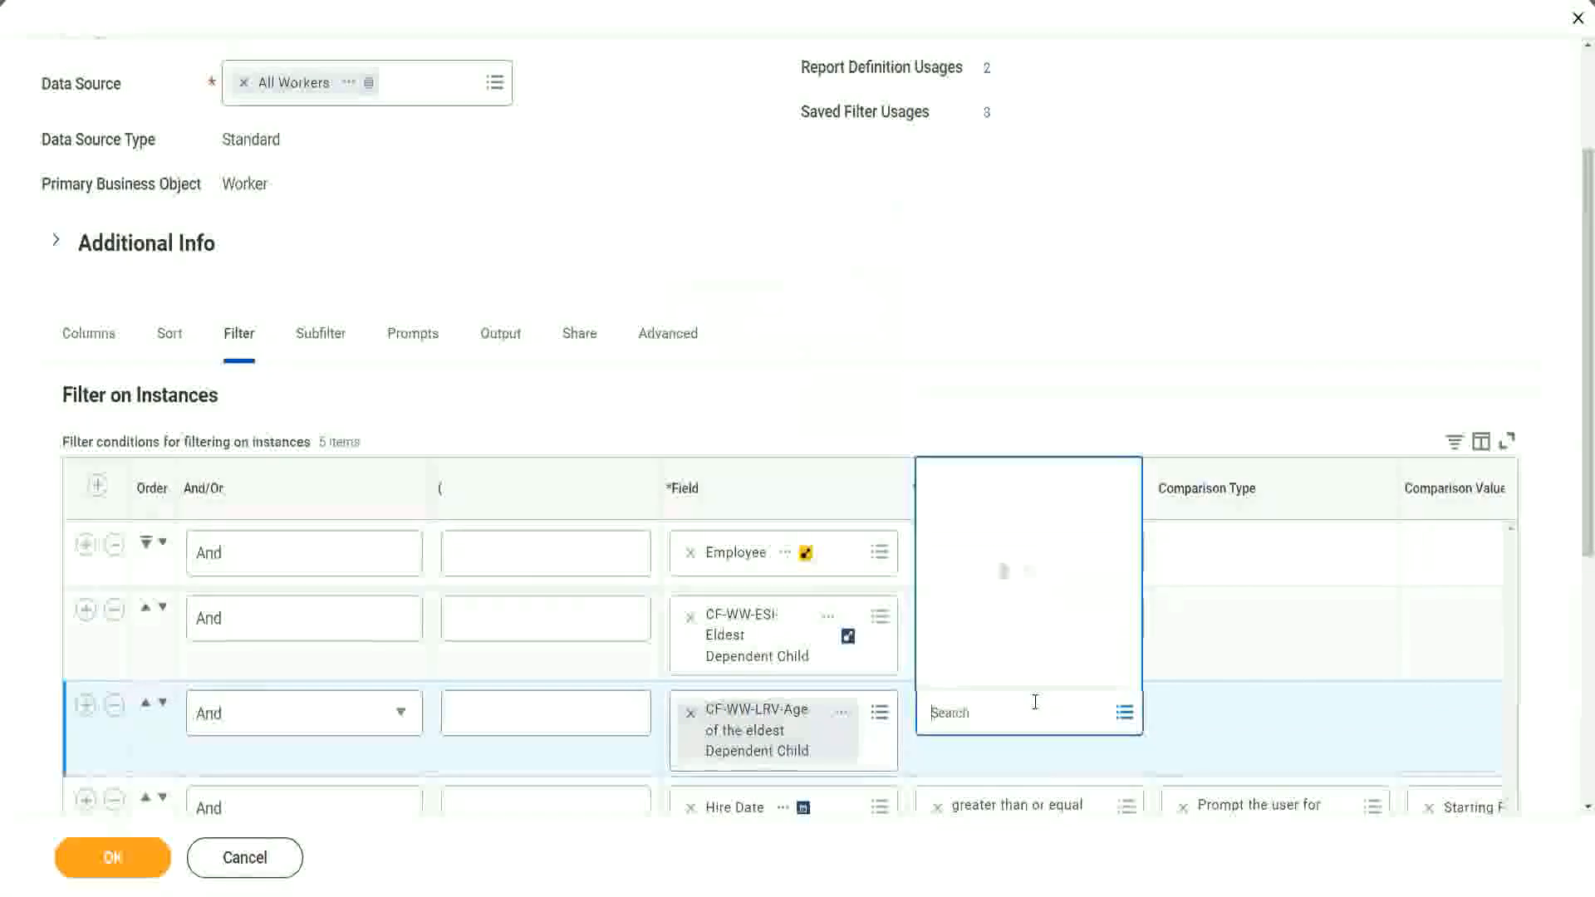
pyautogui.click(1017, 631)
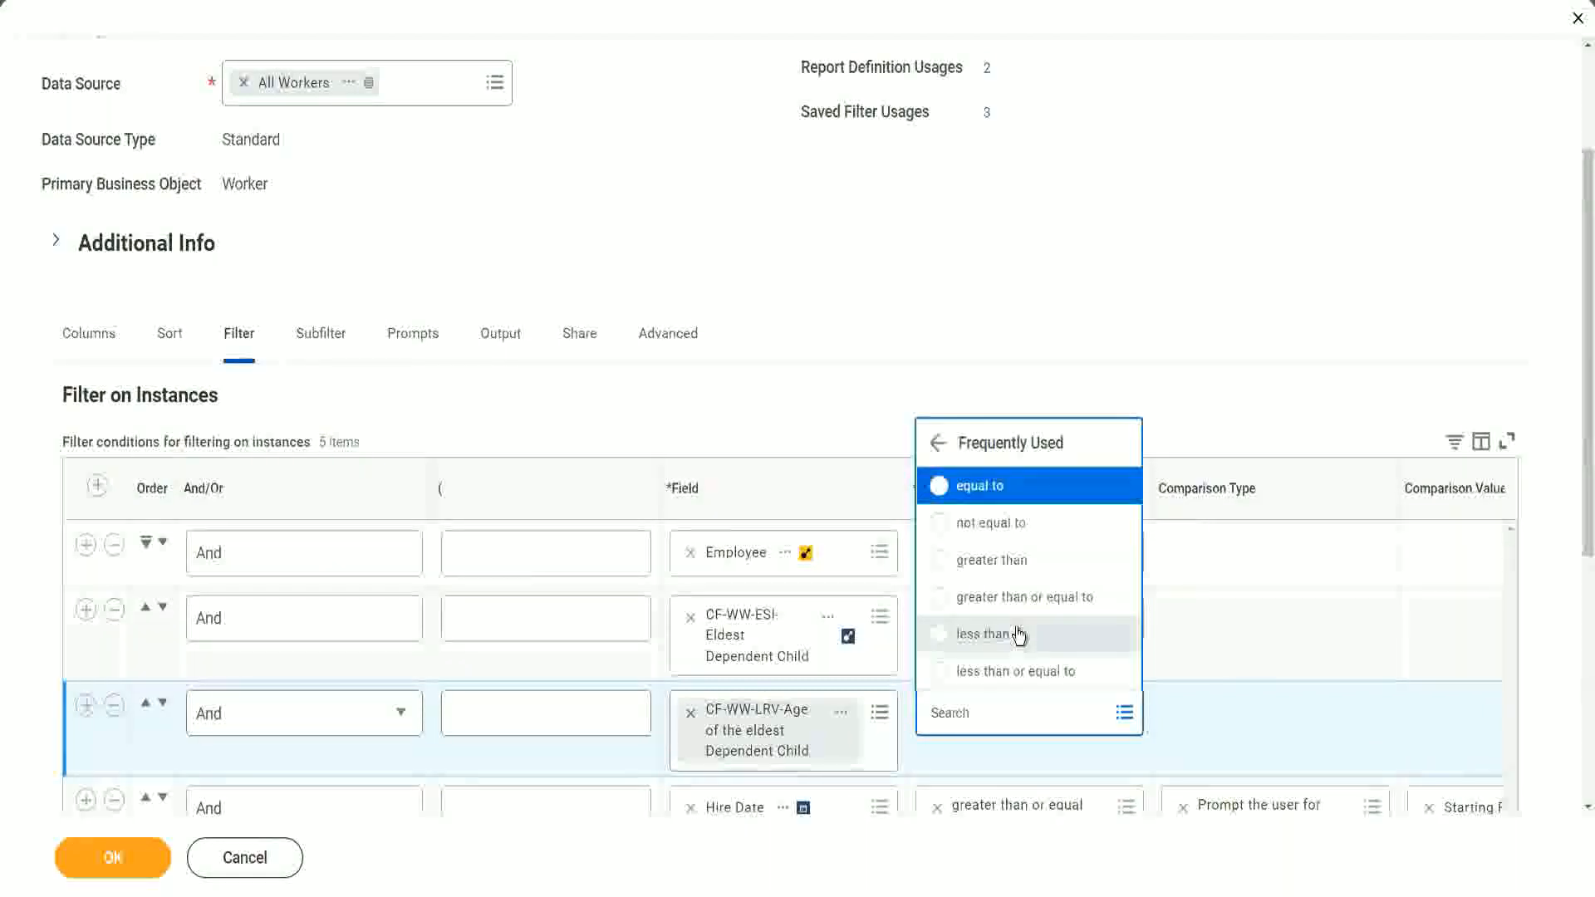
pyautogui.click(1026, 679)
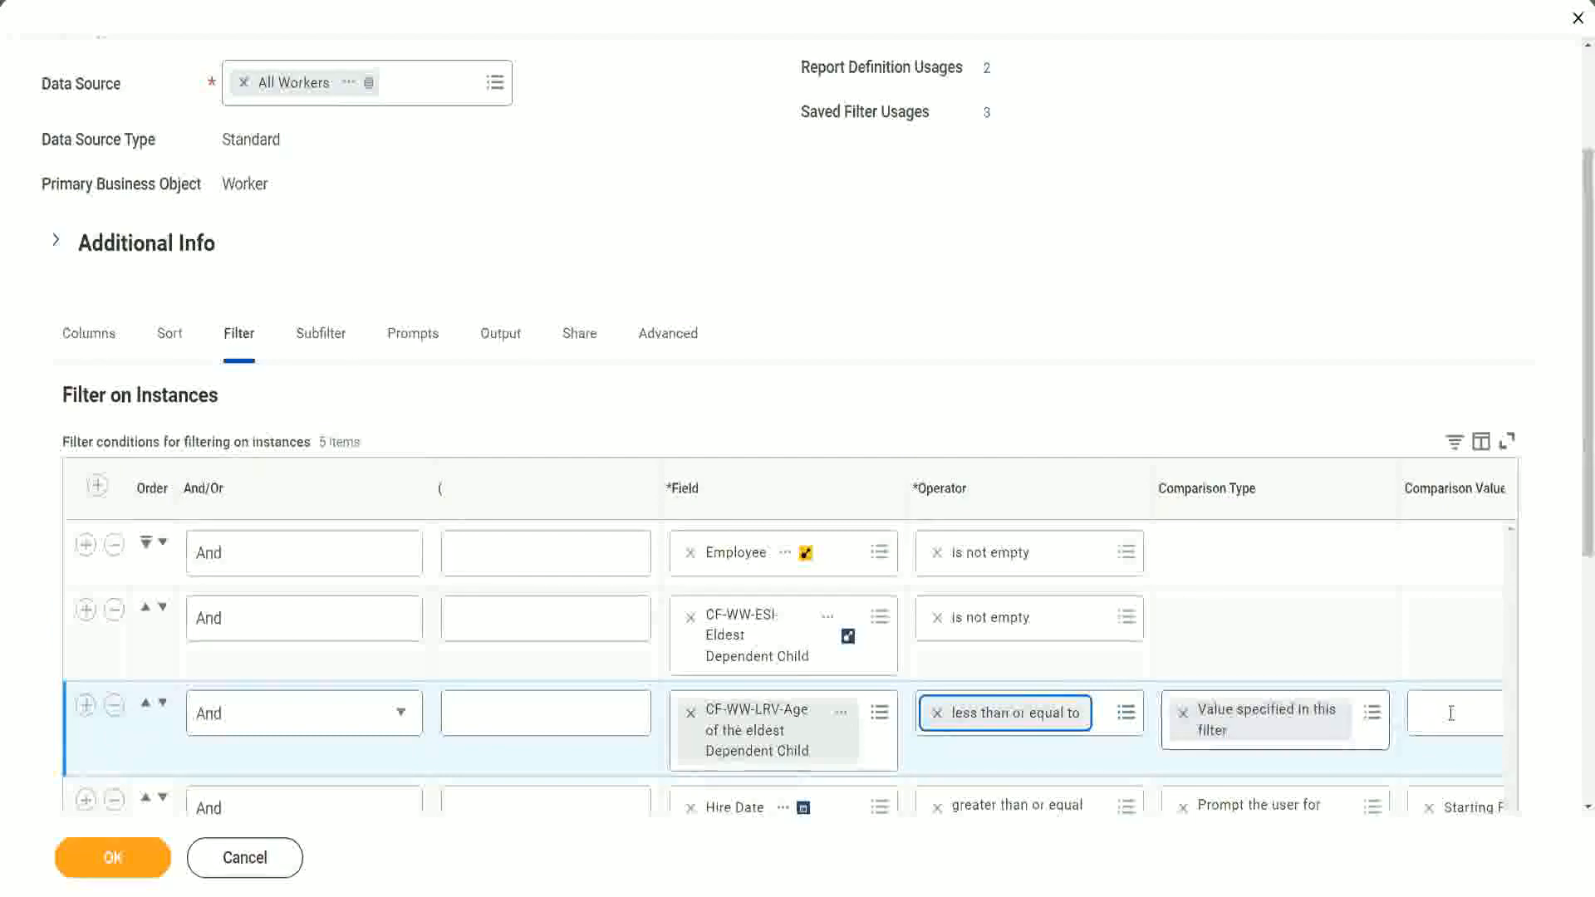
pyautogui.scroll(-2, 854, 763)
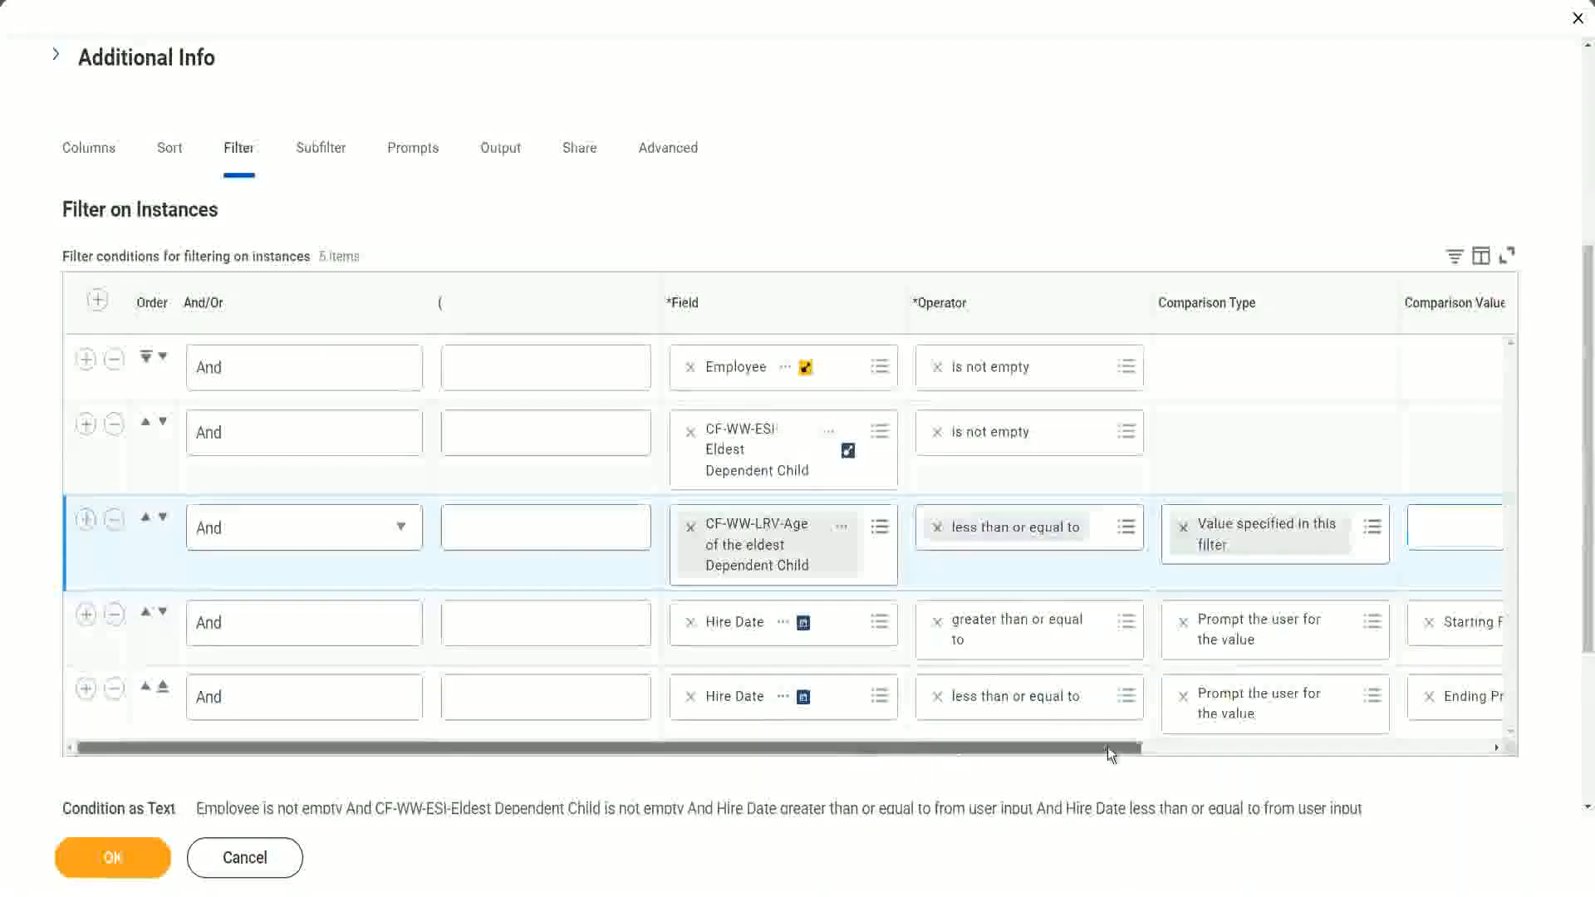
pyautogui.hscroll(5, 1109, 746)
pyautogui.click(1171, 525)
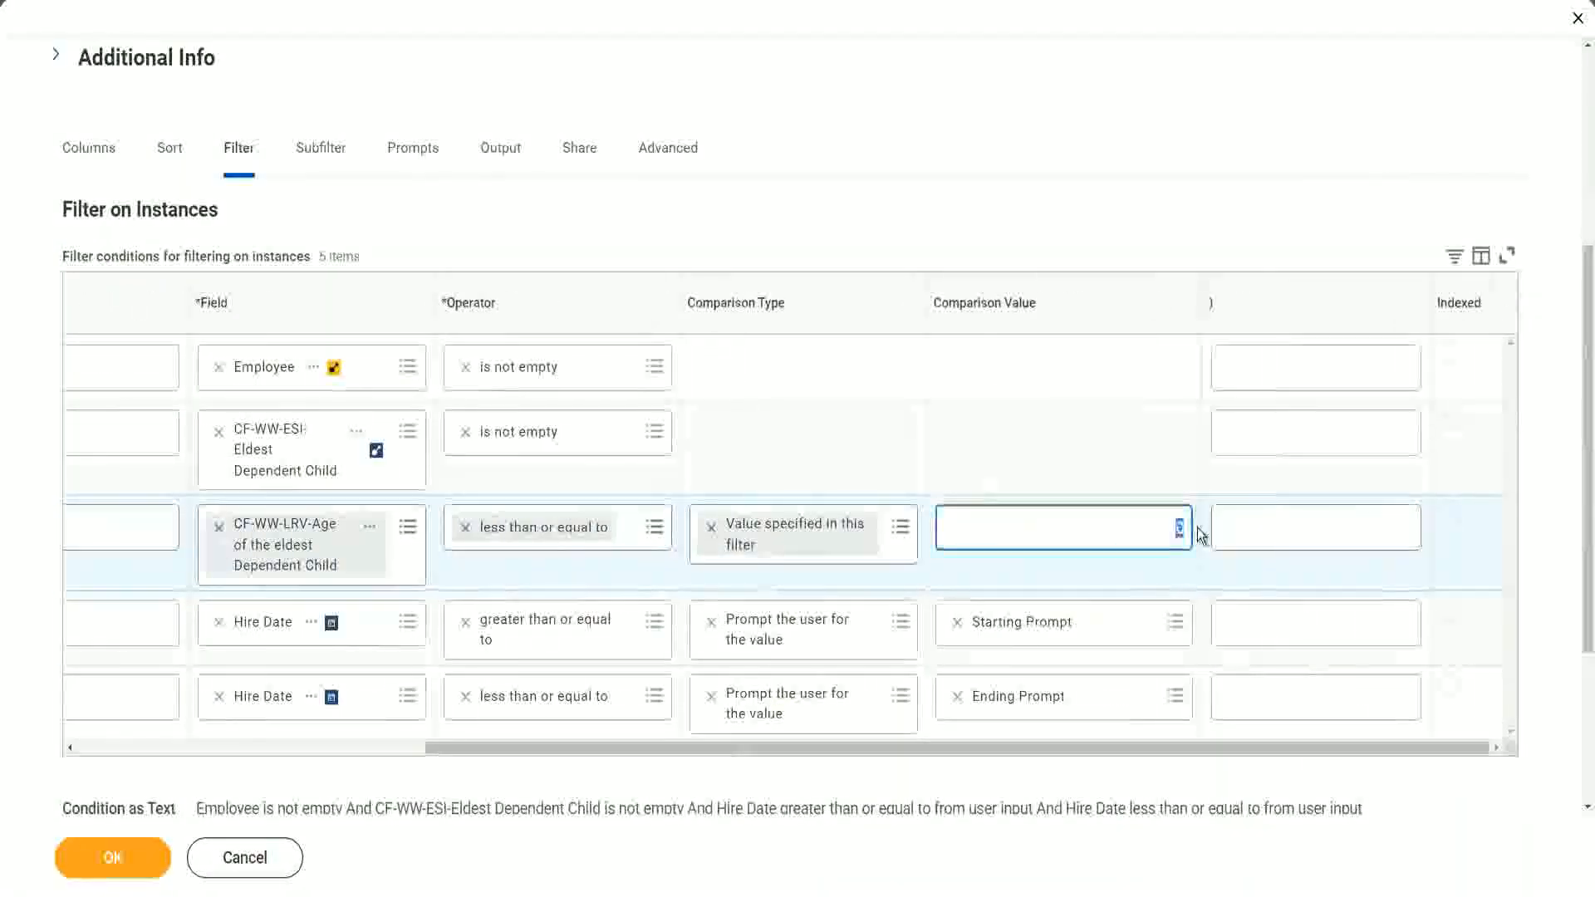
pyautogui.write('30')
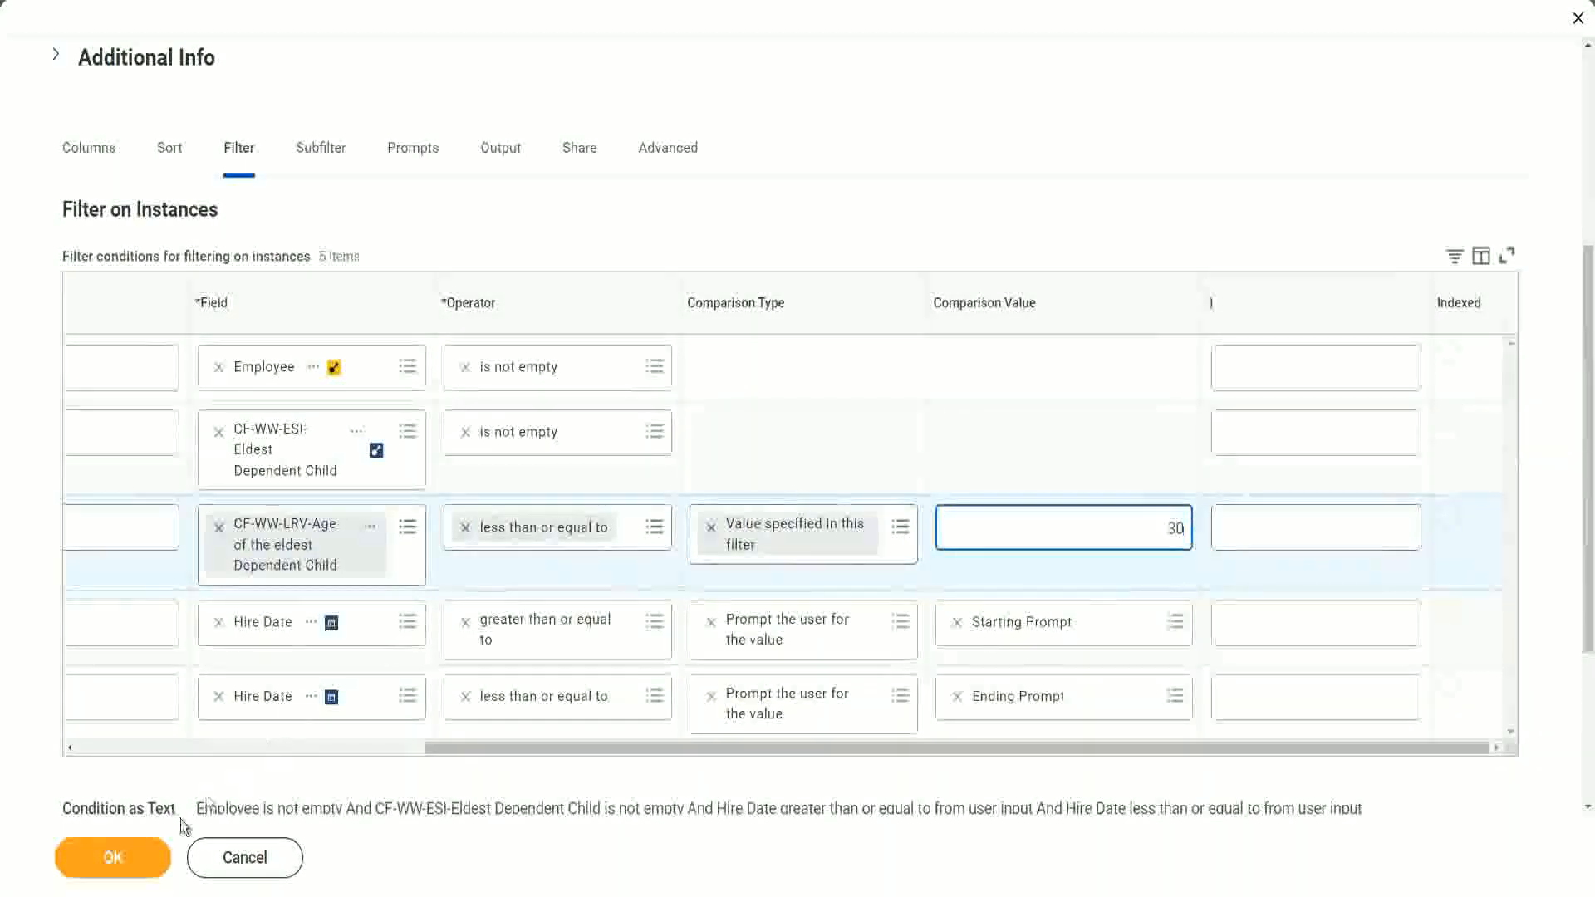
pyautogui.click(111, 868)
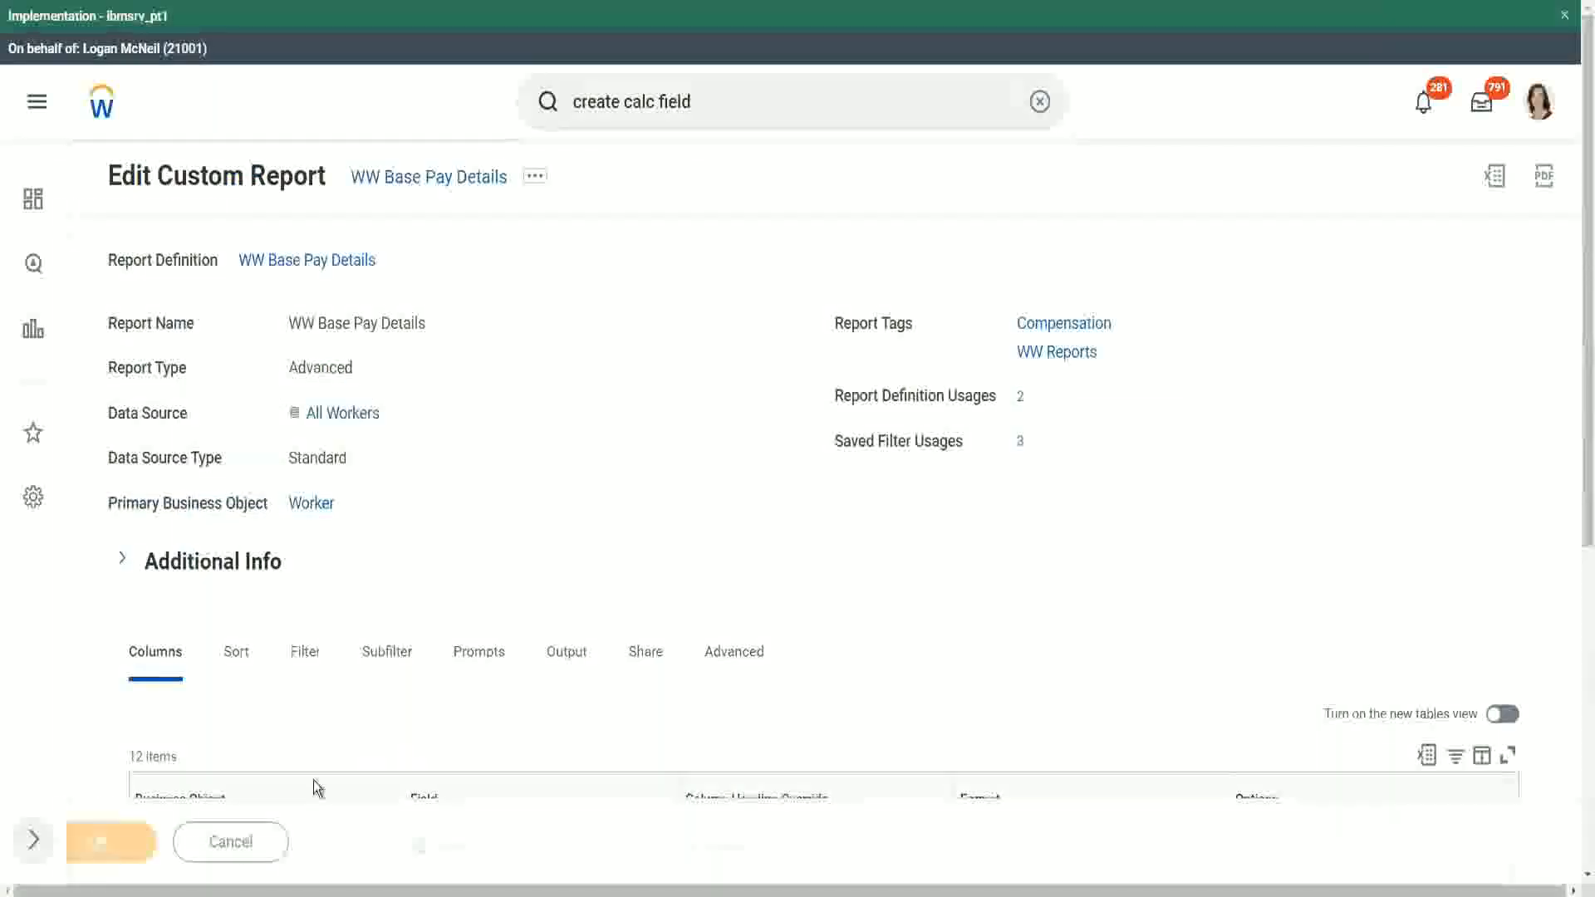
# - Run the report with the saved 2000 filter and check the Age of the Eldest Dependent Child column
pyautogui.click(175, 851)
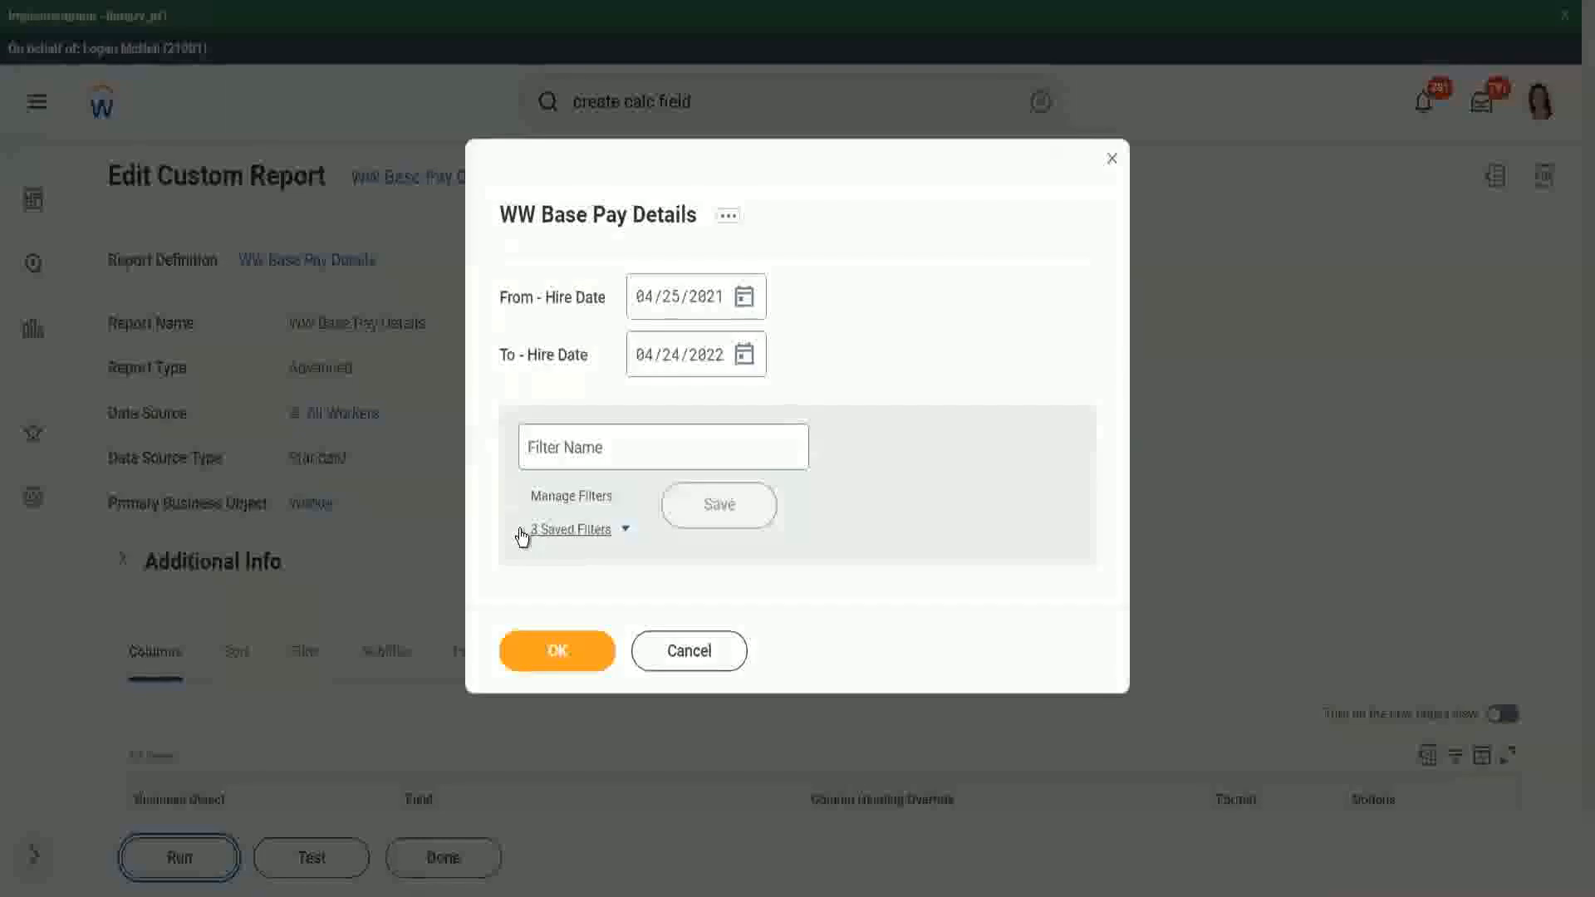
pyautogui.click(619, 531)
pyautogui.click(619, 593)
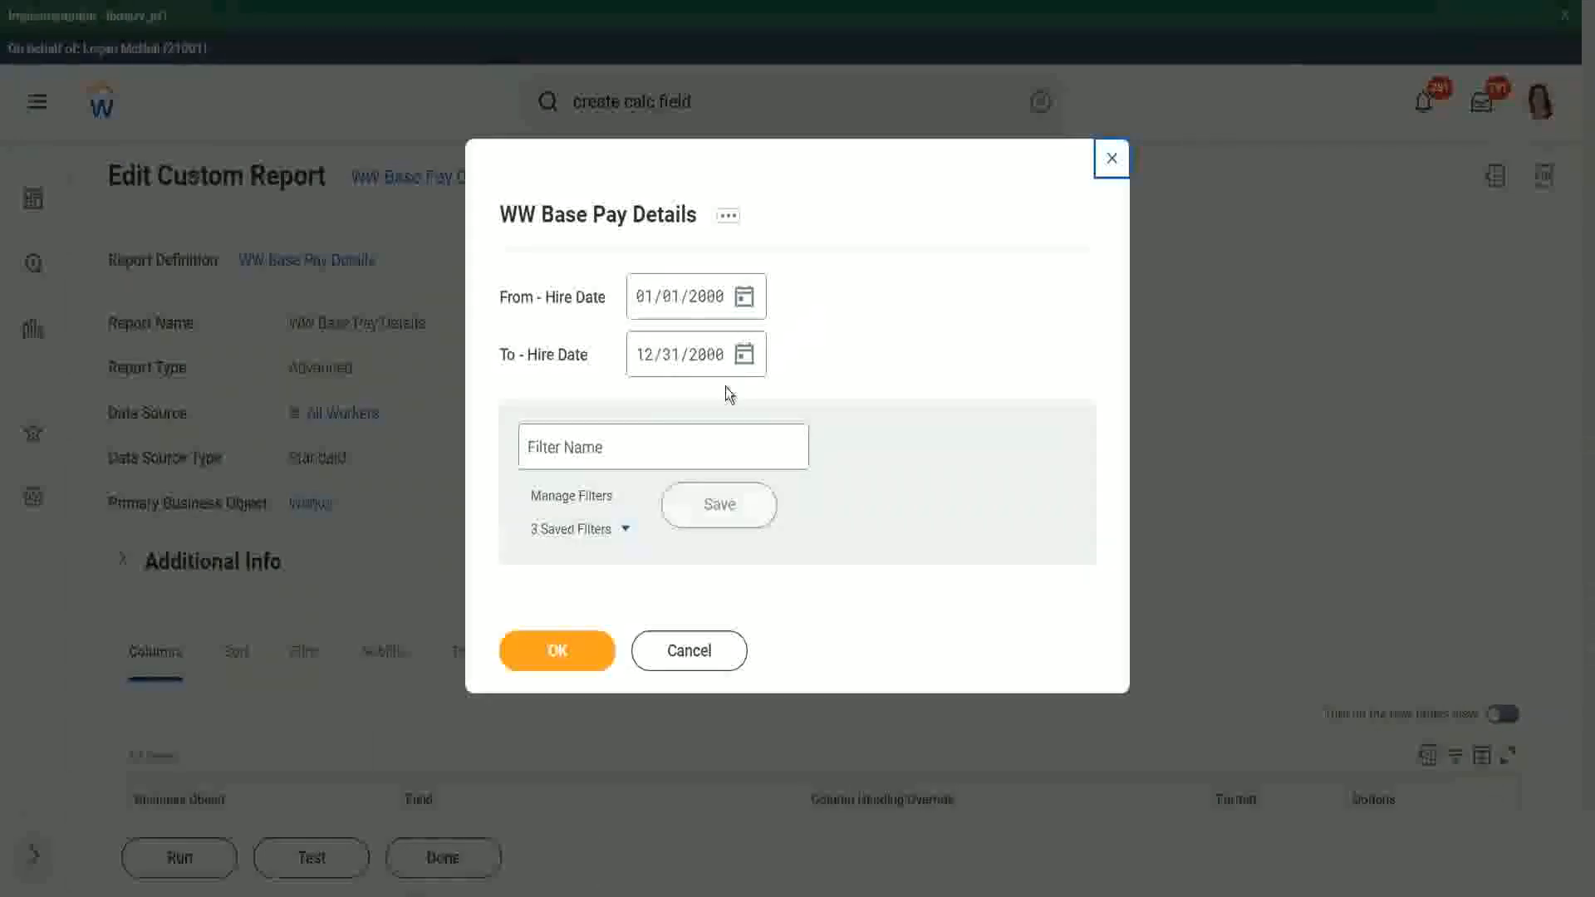
pyautogui.click(555, 655)
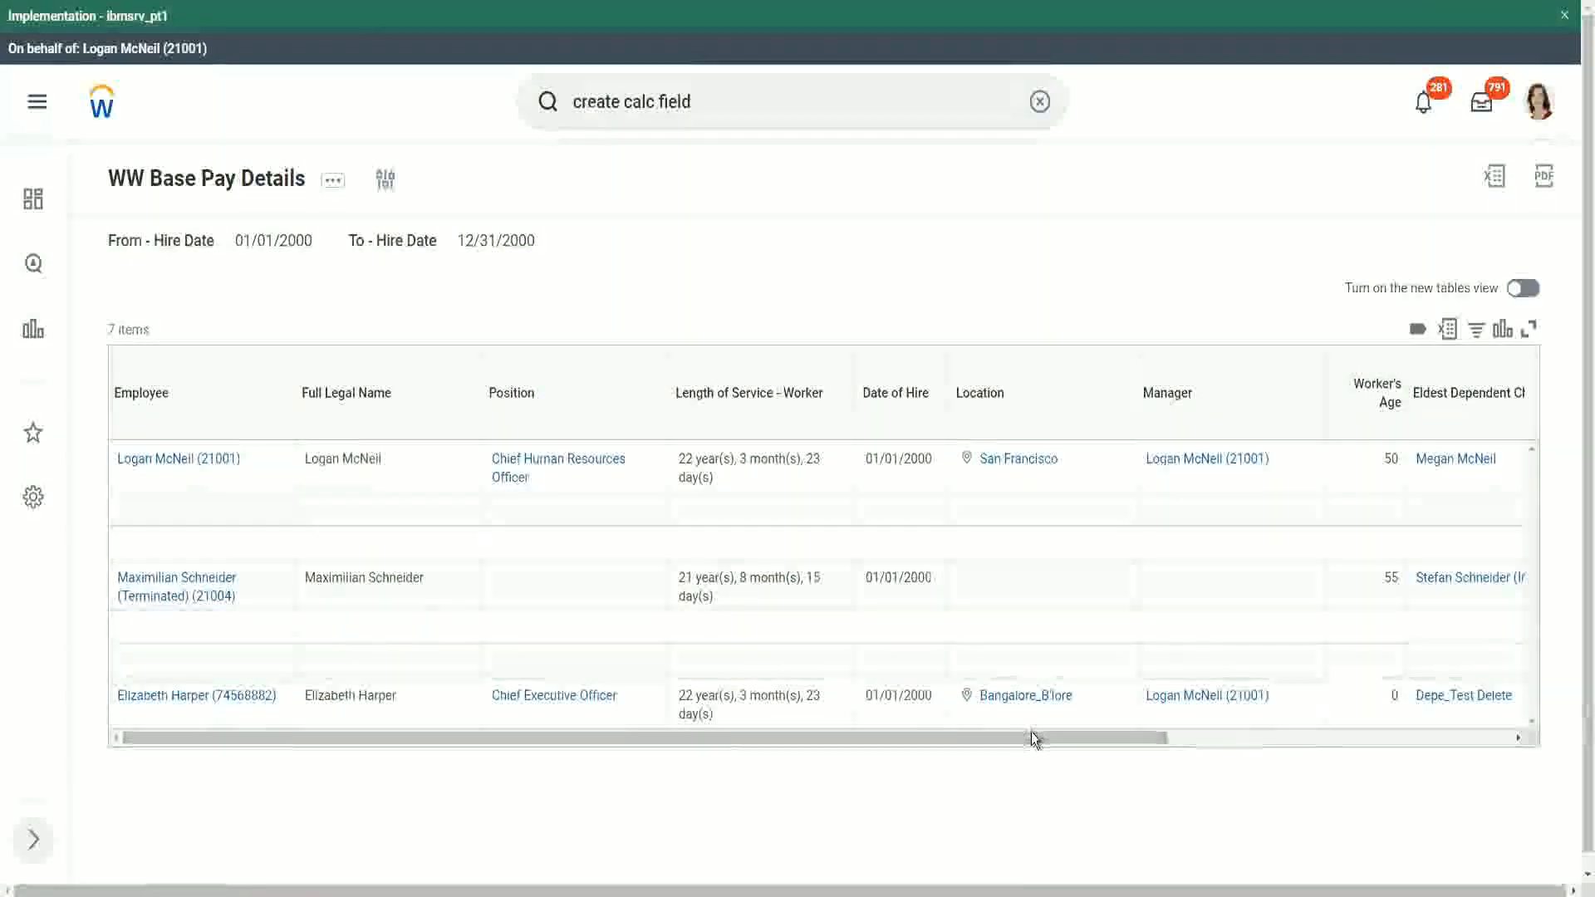
pyautogui.moveTo(1034, 738); pyautogui.dragTo(1363, 753)
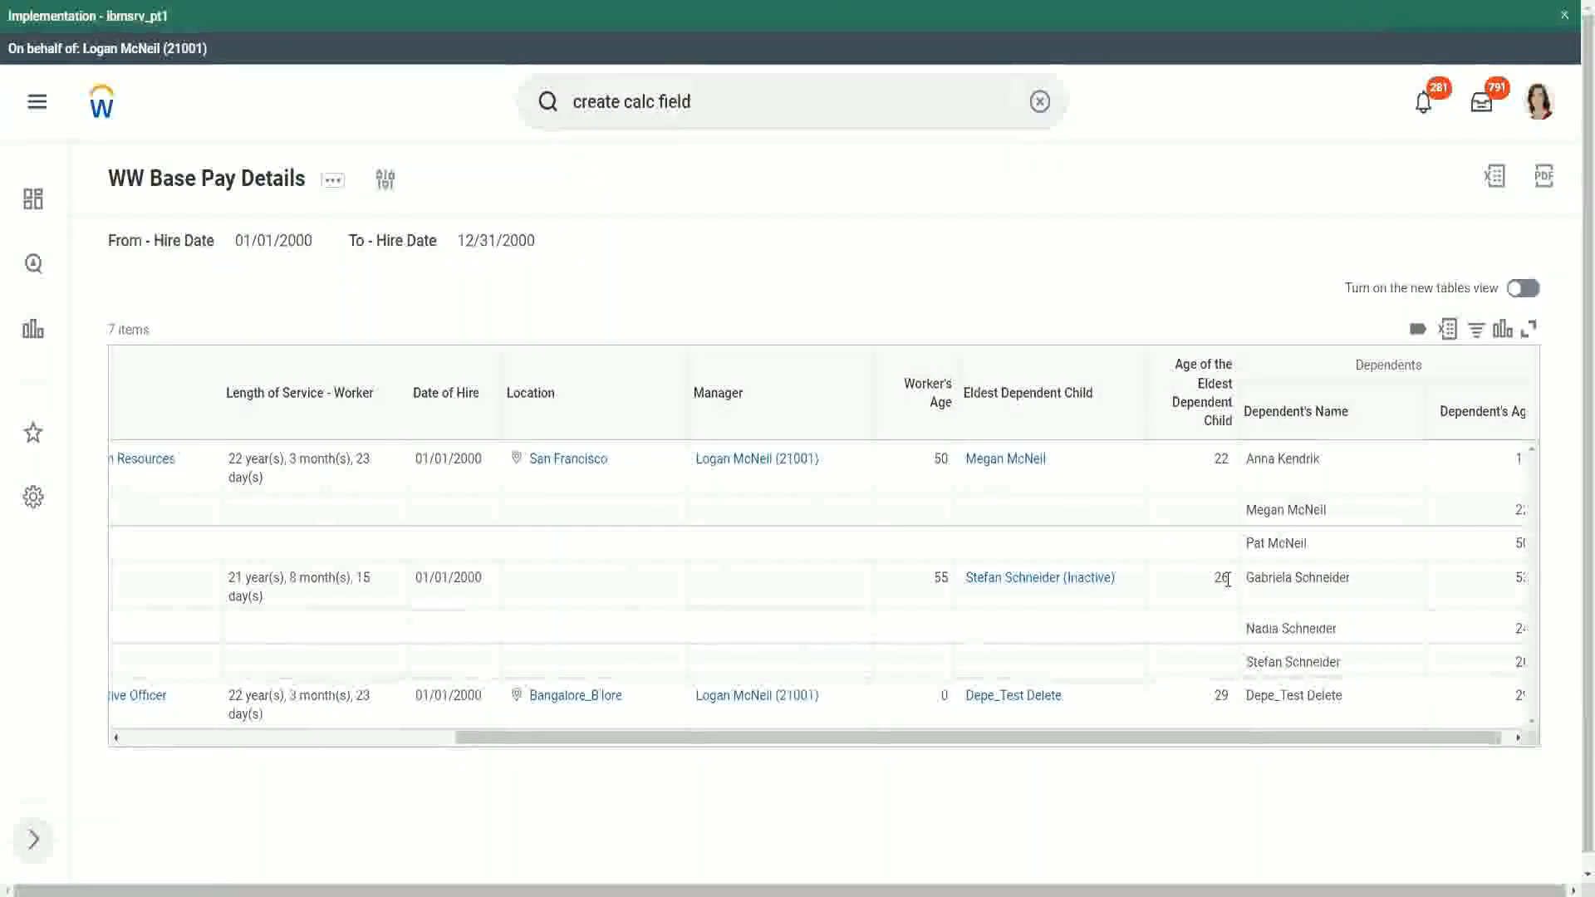
pyautogui.doubleClick(1220, 696)
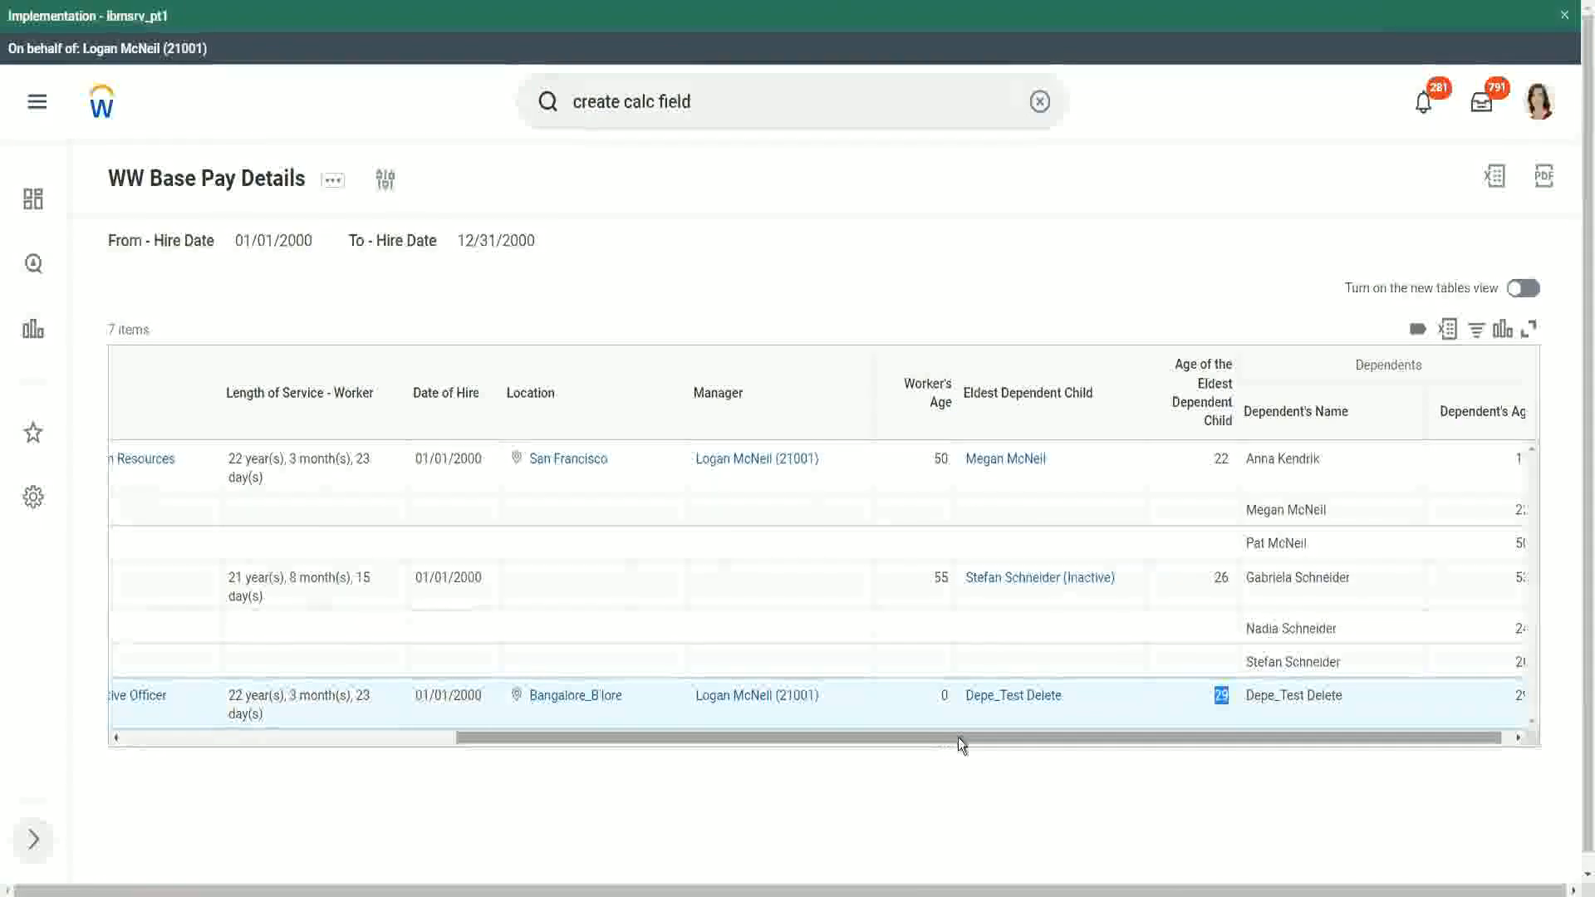
pyautogui.moveTo(959, 736); pyautogui.dragTo(456, 747)
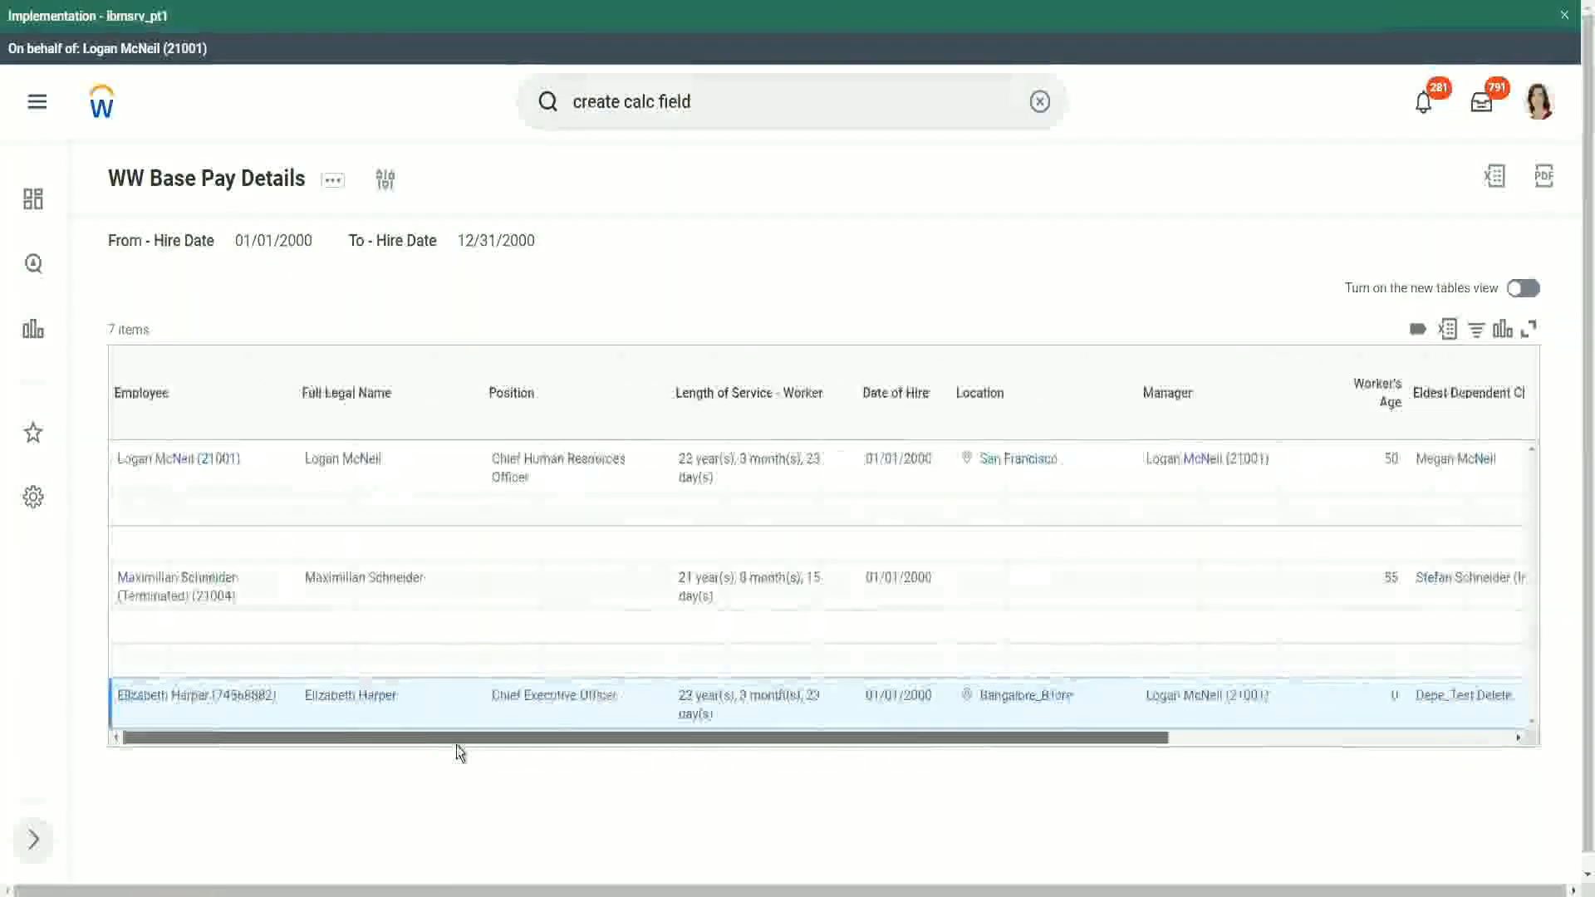